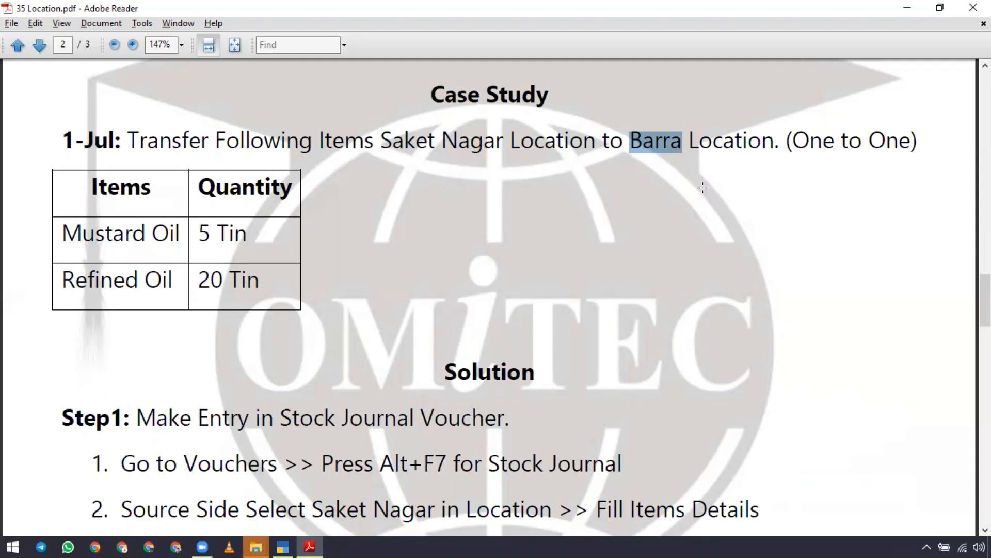
Highlight the destination location Barra in the case study's transfer instruction.
left_click(598, 144)
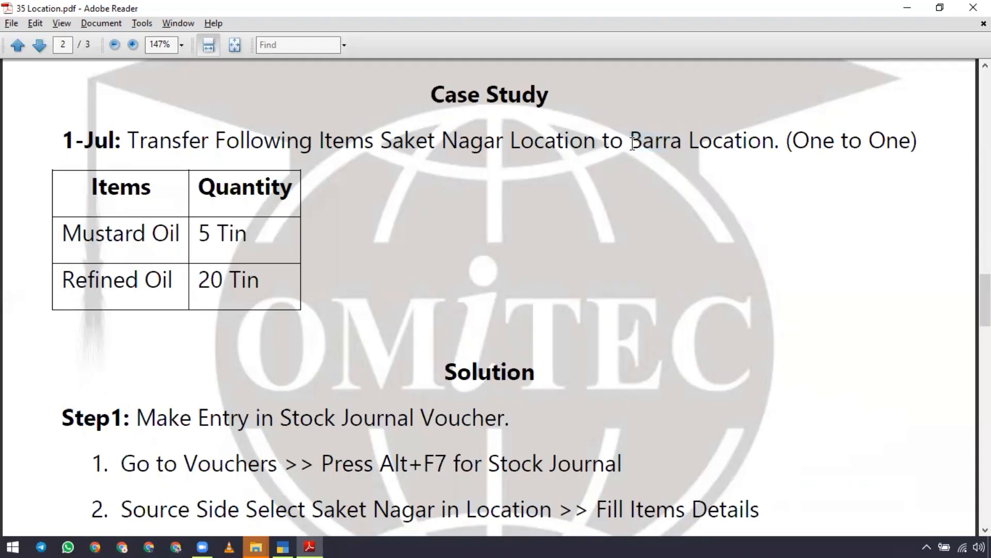
left_click_drag(633, 143, 682, 144)
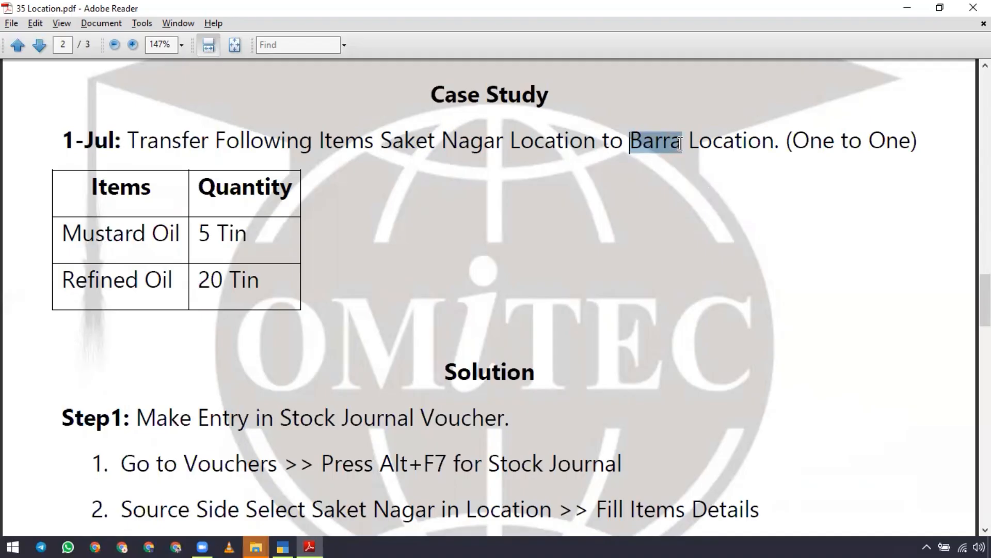
Switch to TallyPrime and open the Locations inventory report for Primary in detailed view.
left_click(282, 545)
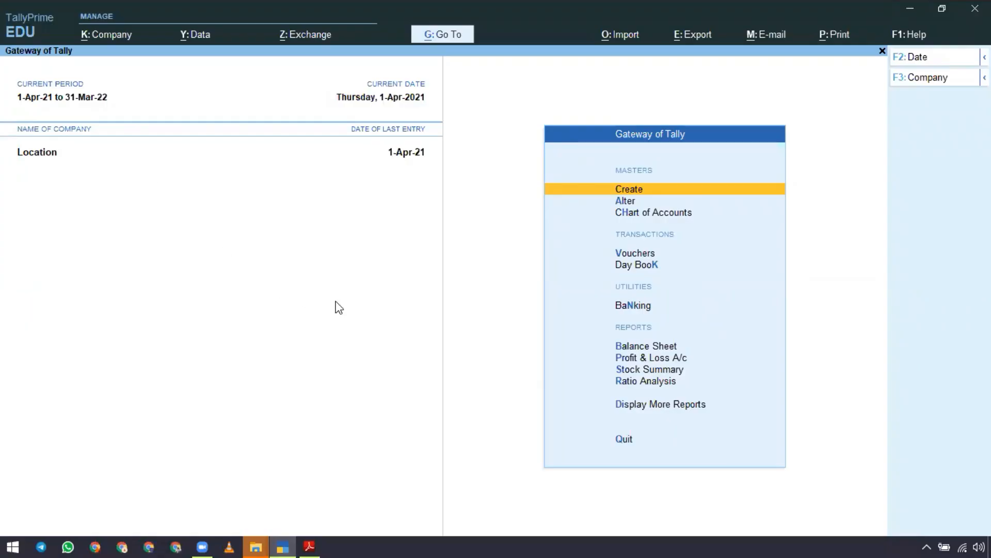
key("Down")
key("Down")
key("Down")
key("Down")
key("Down")
key("Down")
key("Down")
key("Down")
key("Down")
key("Down")
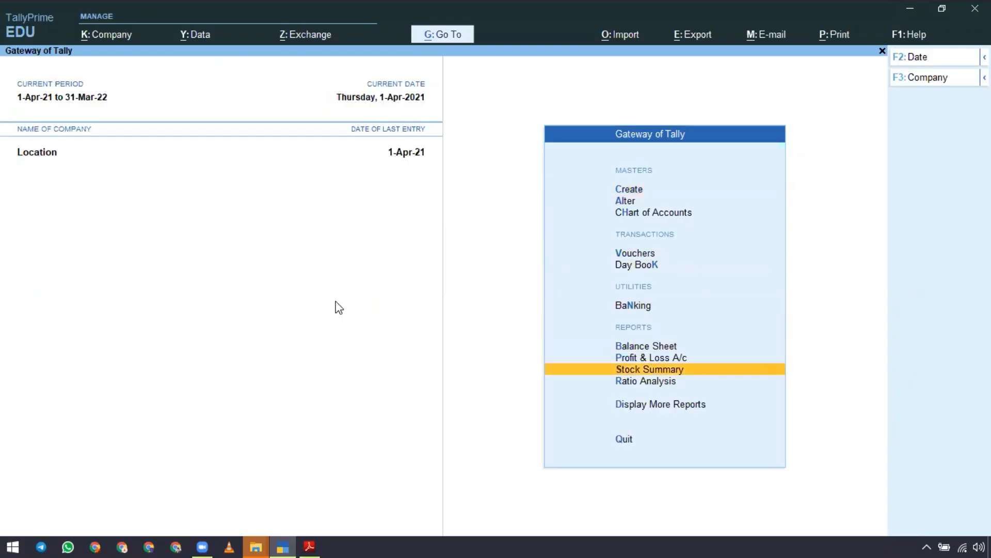
key("Return")
key("Down")
key("Down")
key("Down")
key("Down")
key("Down")
key("Down")
key("Down")
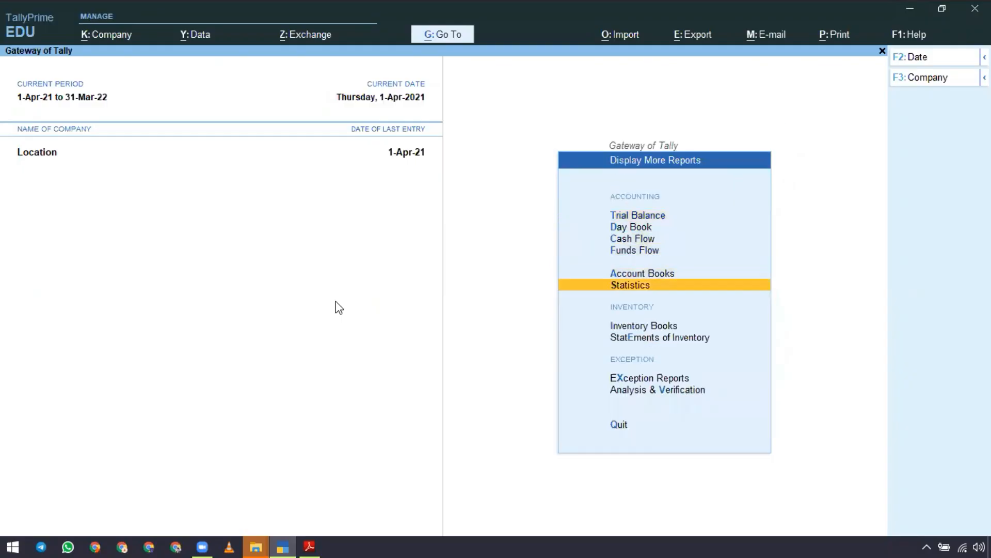
key("Return")
key("Down")
key("Return")
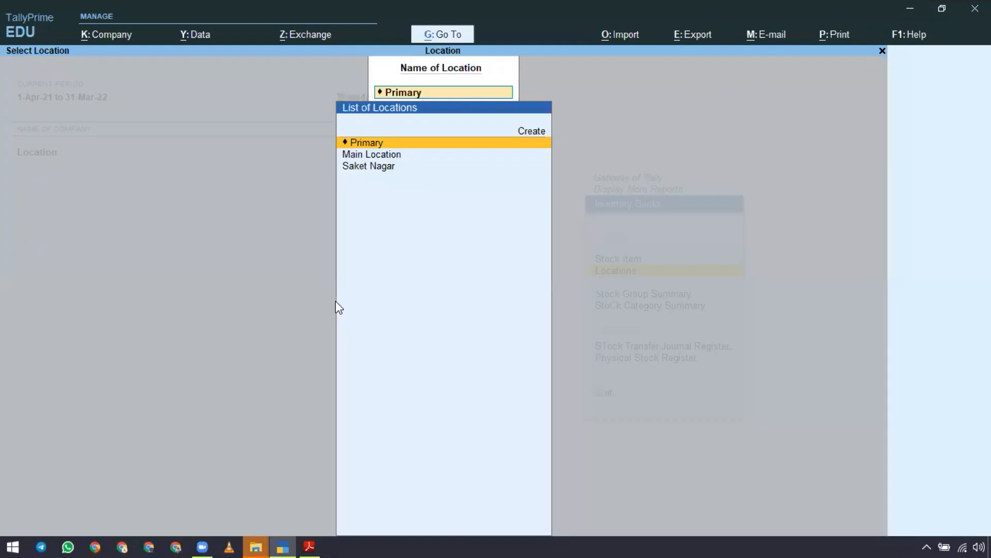
key("Return")
key("alt+F5")
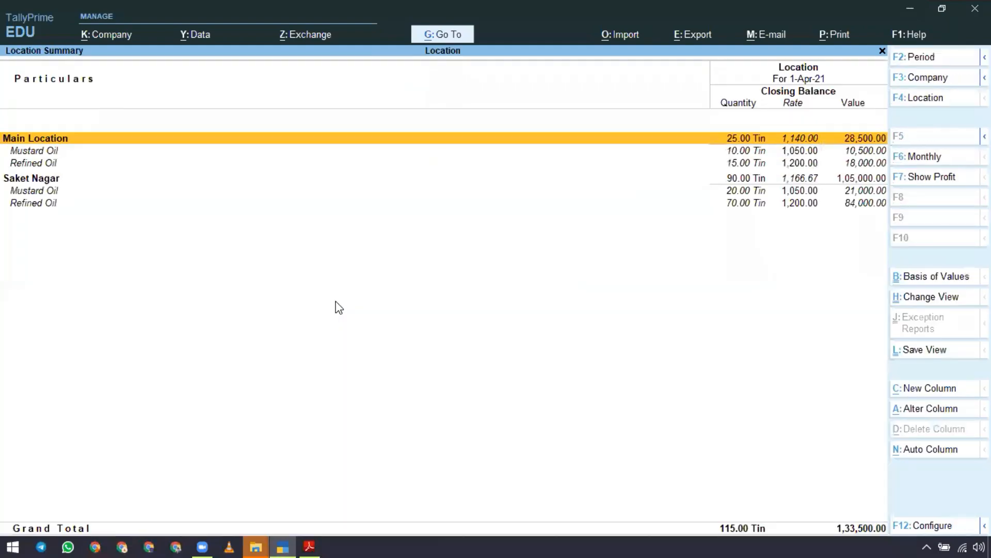
Examine the Mustard Oil and Refined Oil stock held at each location, and return to the Gateway of Tally.
key("Down")
key("Down")
key("Down")
key("Down")
key("Down")
key("Up")
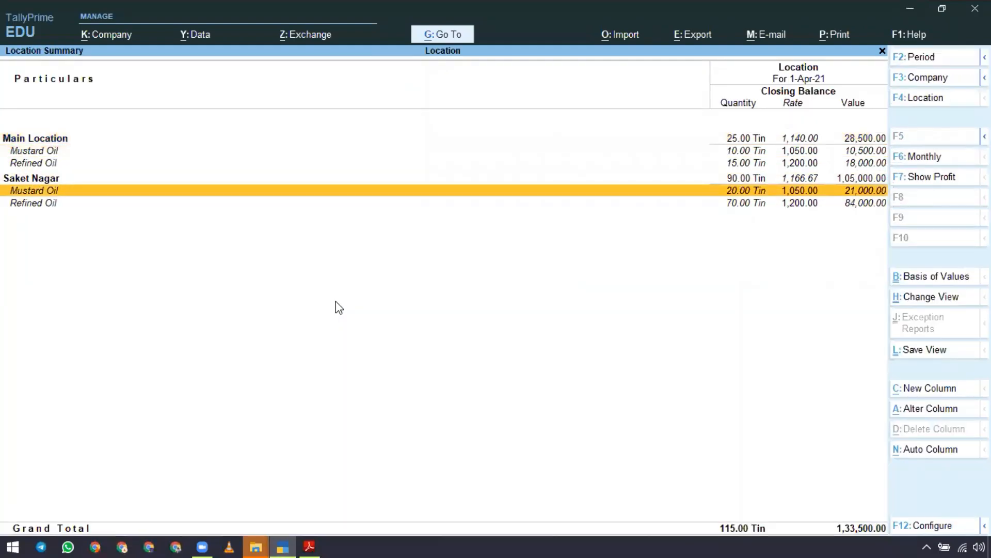
key("Up")
key("Up")
key("Up")
key("Up")
key("Down")
key("Down")
key("Down")
key("Down")
key("Up")
key("Up")
key("Up")
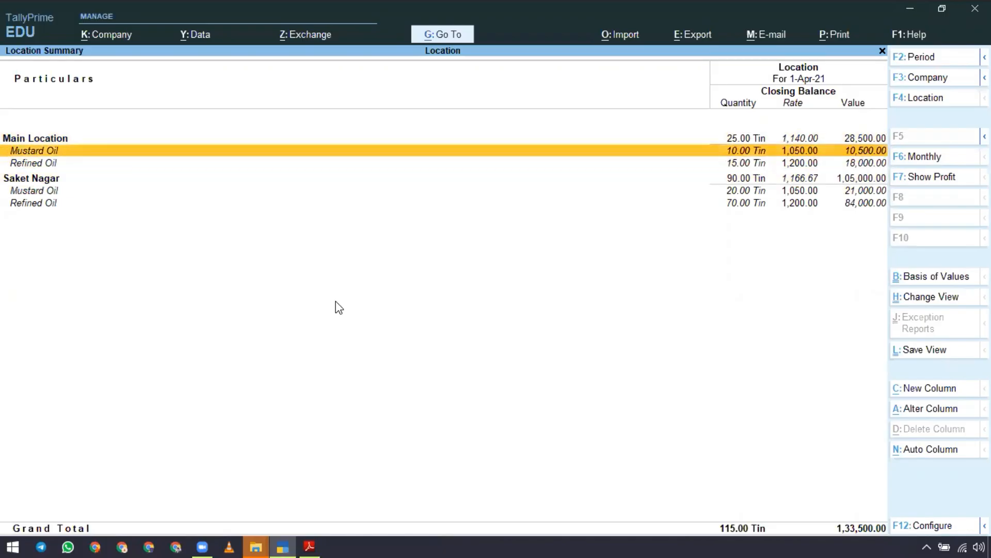
key("Up")
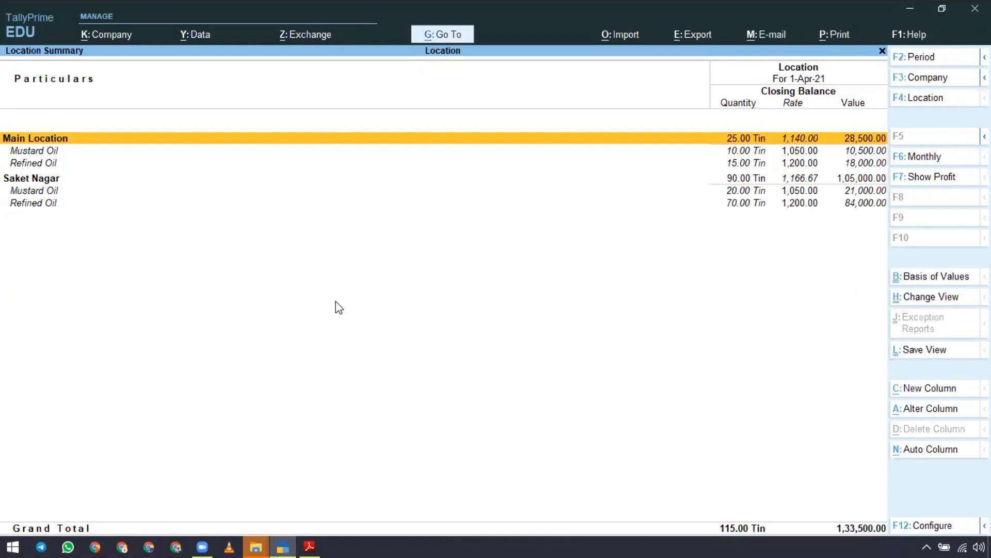
key("Escape")
key("Escape")
key("Escape")
key("Escape")
key("Escape")
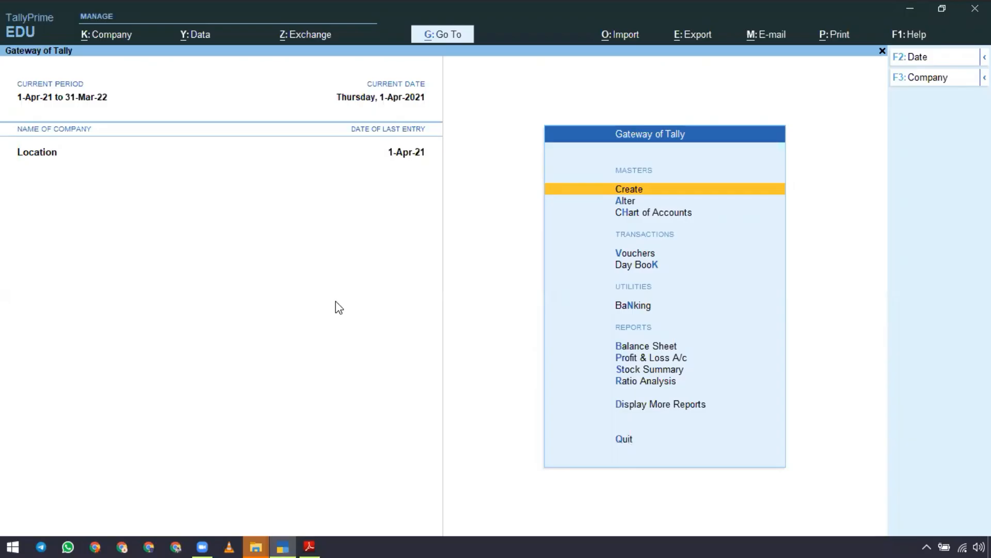
Create a location master named Barra under Primary.
key("Return")
key("Down")
key("Down")
key("Down")
key("Down")
key("Down")
key("Down")
key("Down")
key("Down")
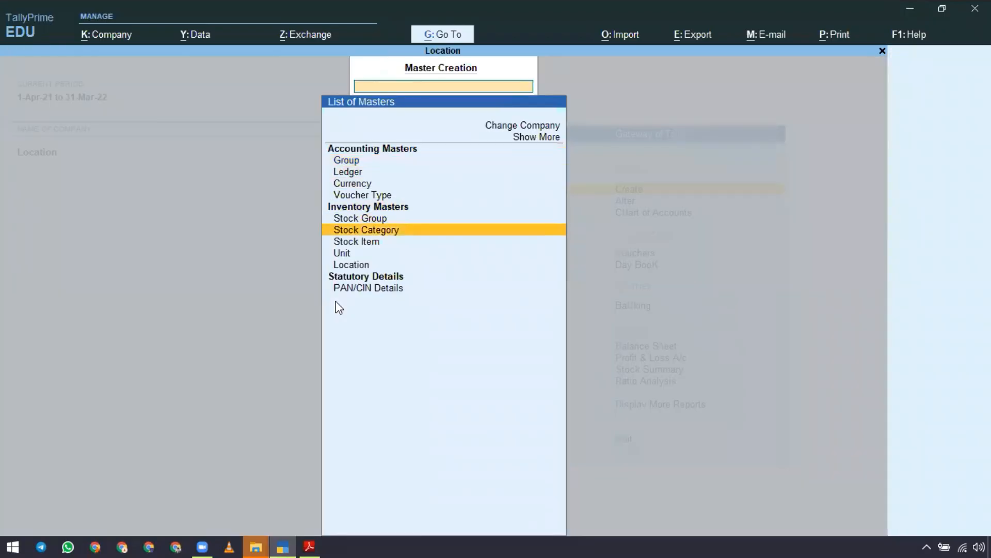
key("Return")
type("Barra")
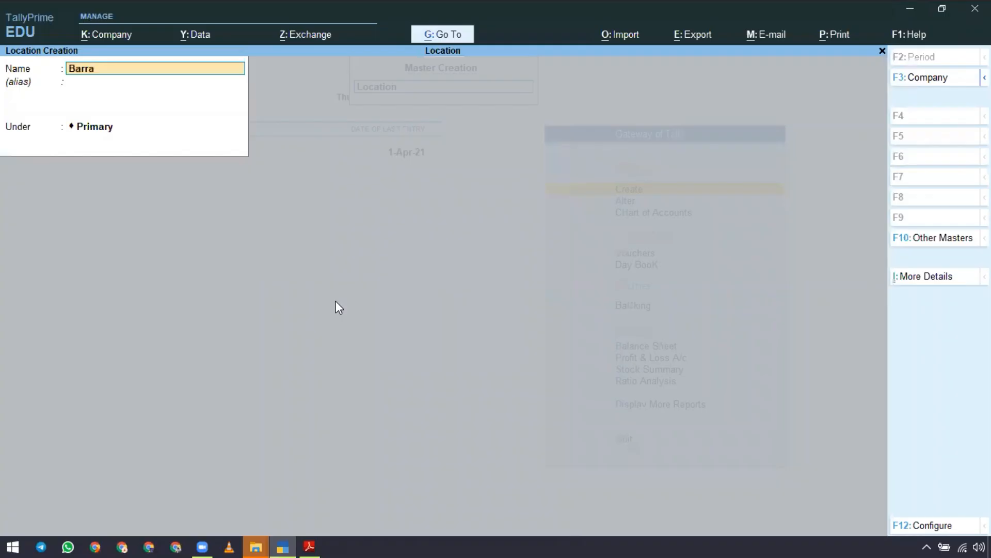
key("Return")
key("Return")
key("Escape")
key("Escape")
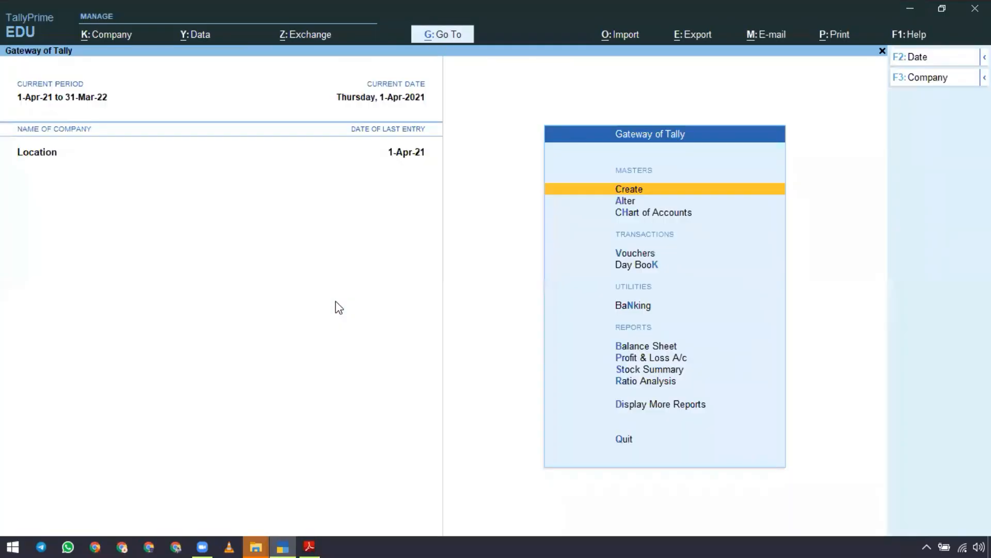
key("v")
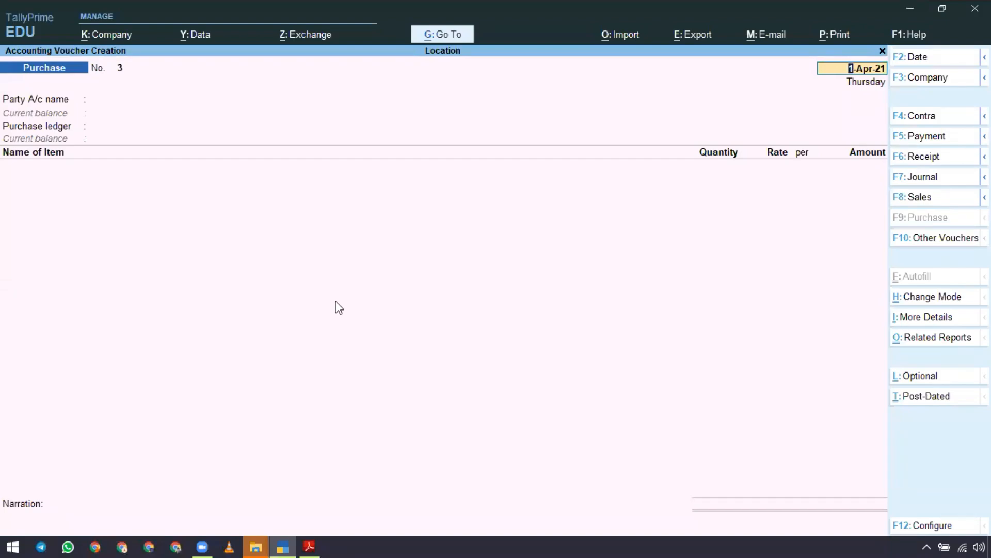
key("BackSpace")
key("Escape")
key("y")
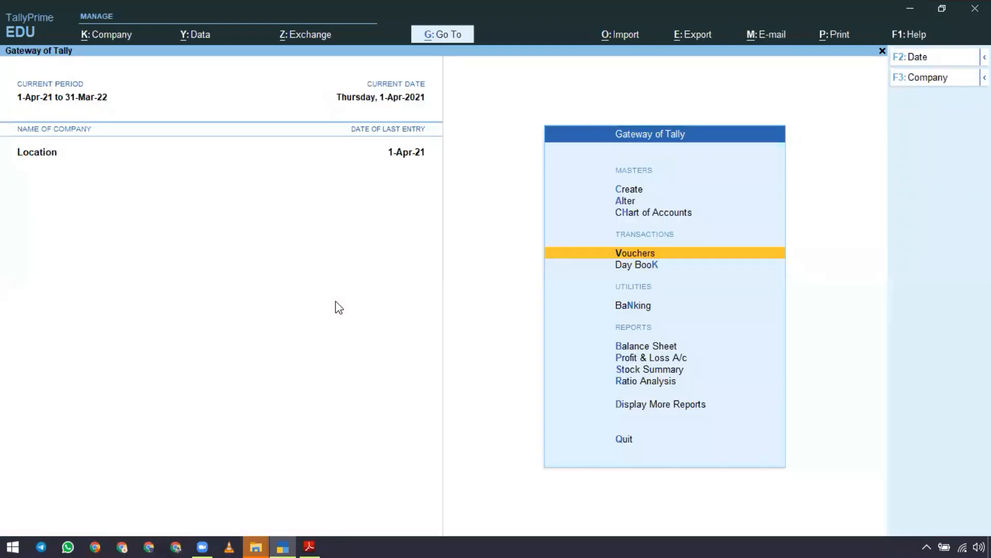
Start a new Stock Journal voucher.
key("v")
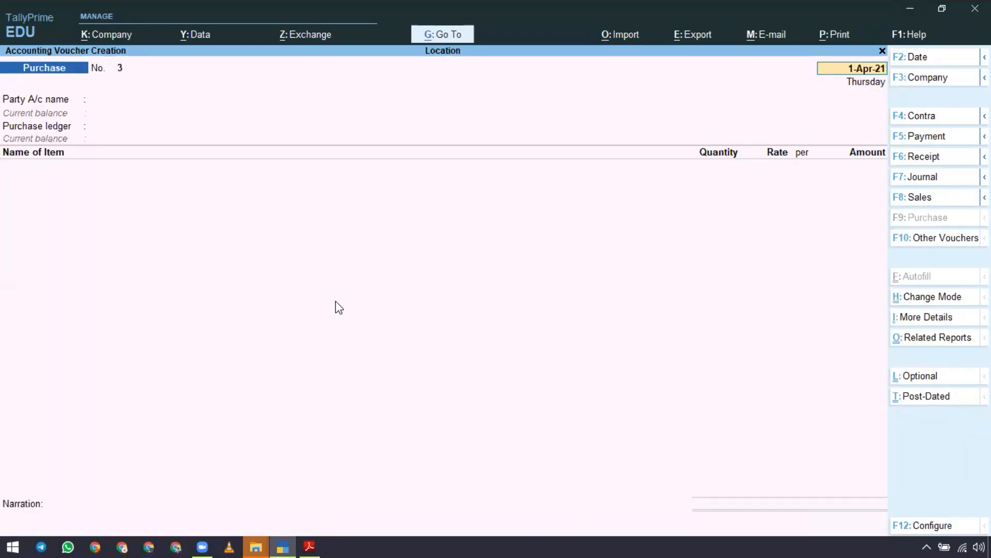
key("alt+F7")
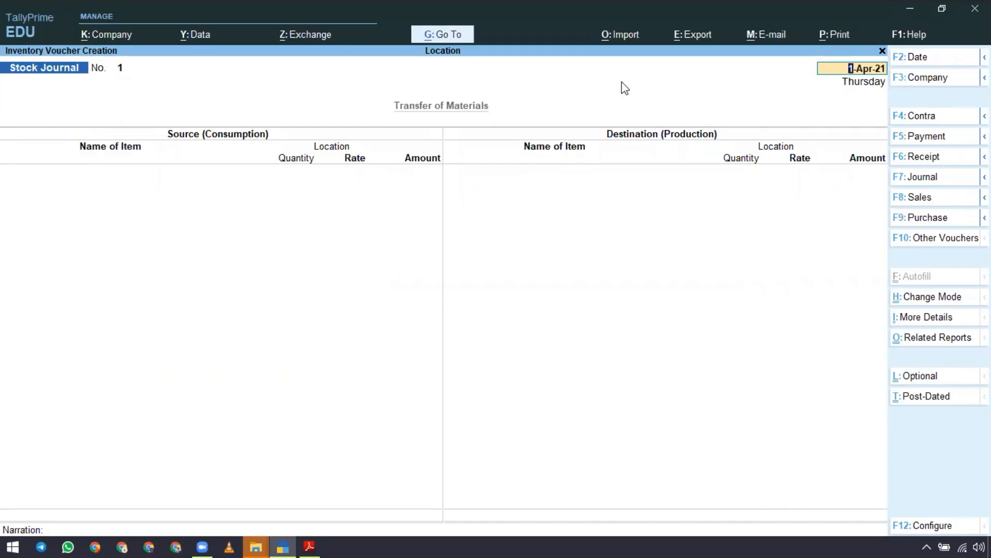
left_click(333, 268)
type("Stock")
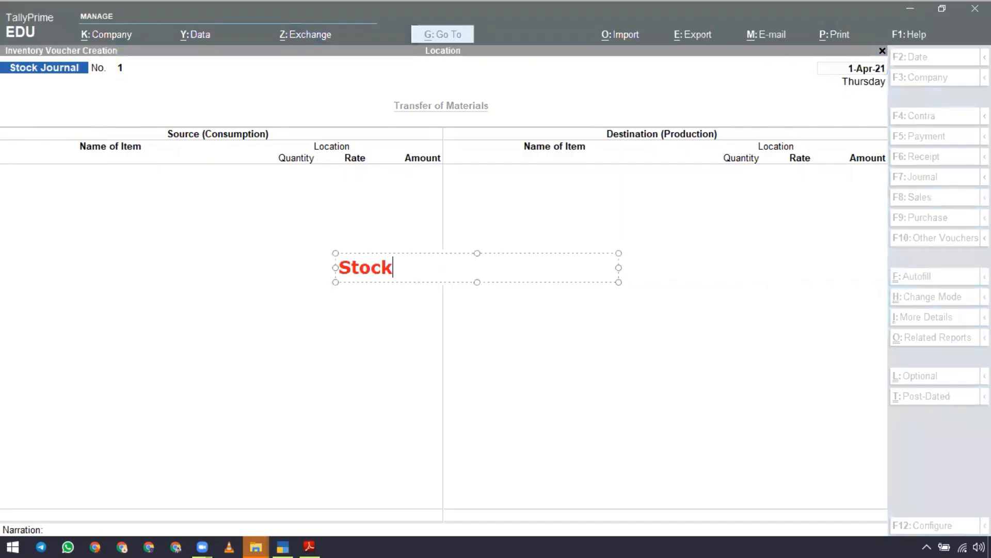
type(" Jpoiu")
key("BackSpace")
key("BackSpace")
key("BackSpace")
key("BackSpace")
key("BackSpace")
type("Jourm")
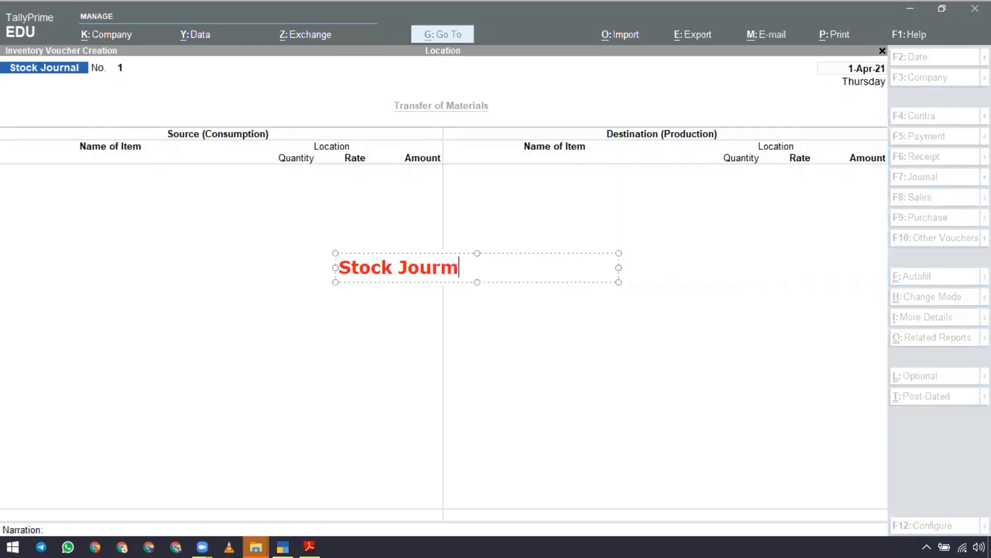
key("BackSpace")
type("nal = Alt + F7")
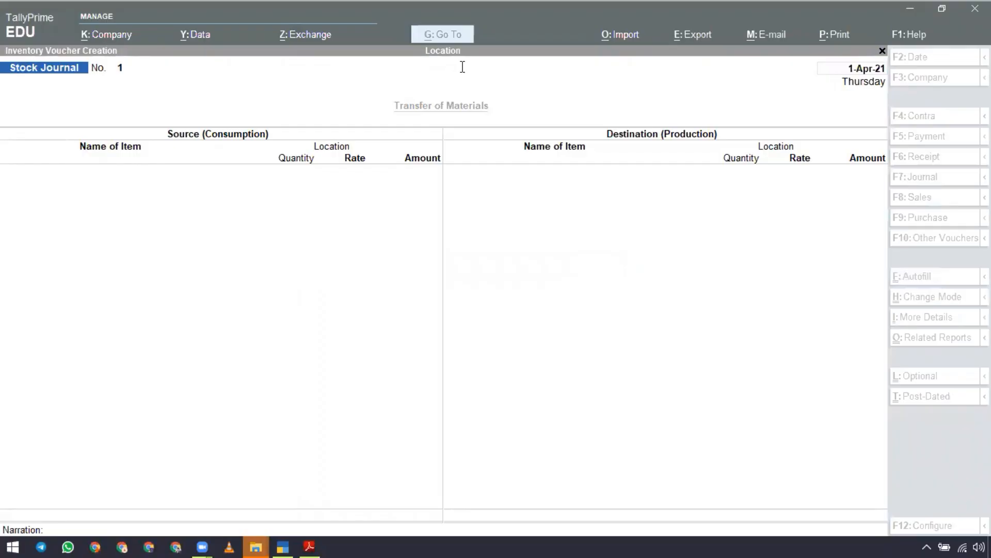
left_click_drag(158, 124, 277, 146)
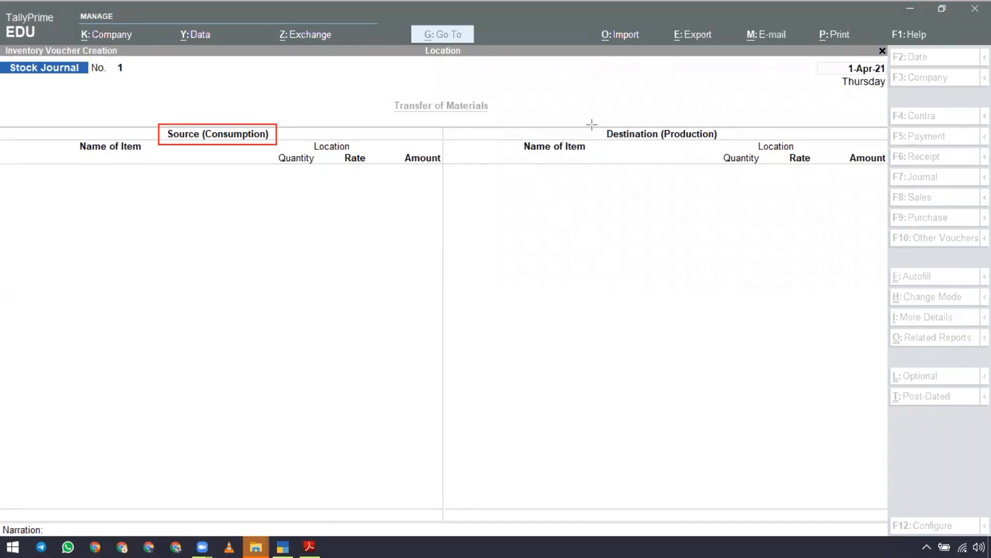
left_click_drag(592, 124, 733, 146)
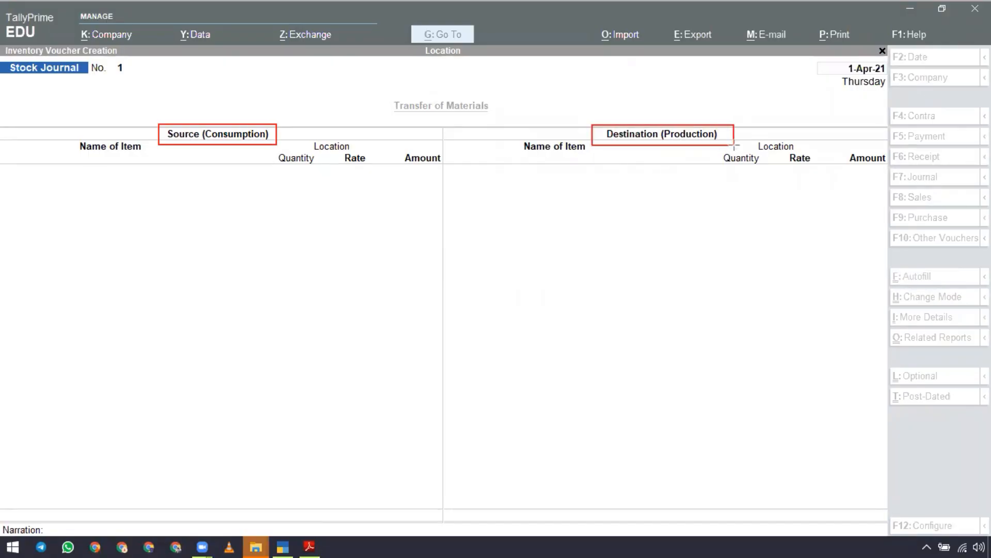
left_click(705, 94)
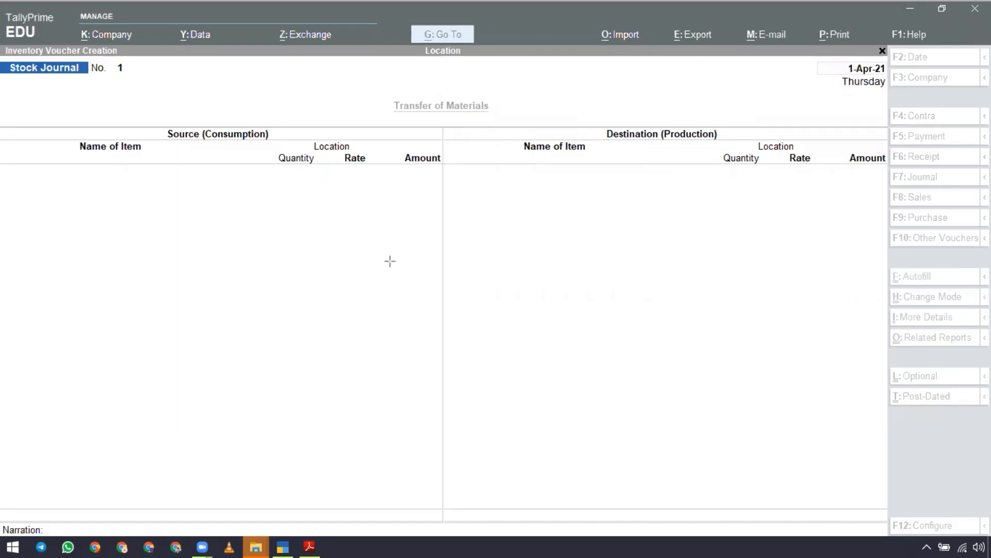
left_click(233, 52)
left_click(334, 287)
Set the Stock Journal's voucher date to 1-5-2021 and choose Mustard Oil as the first source item.
key("F2")
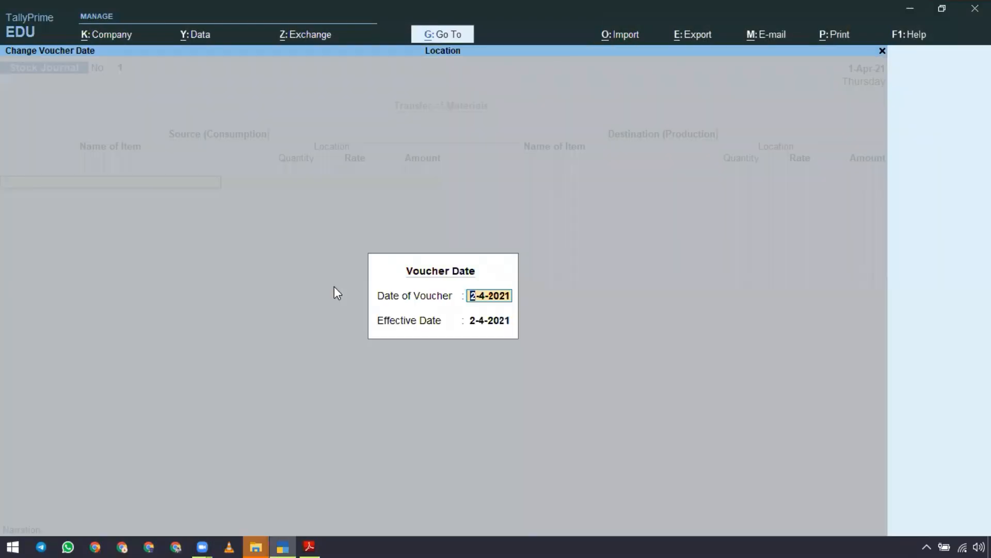
type("1-5")
key("Return")
key("Return")
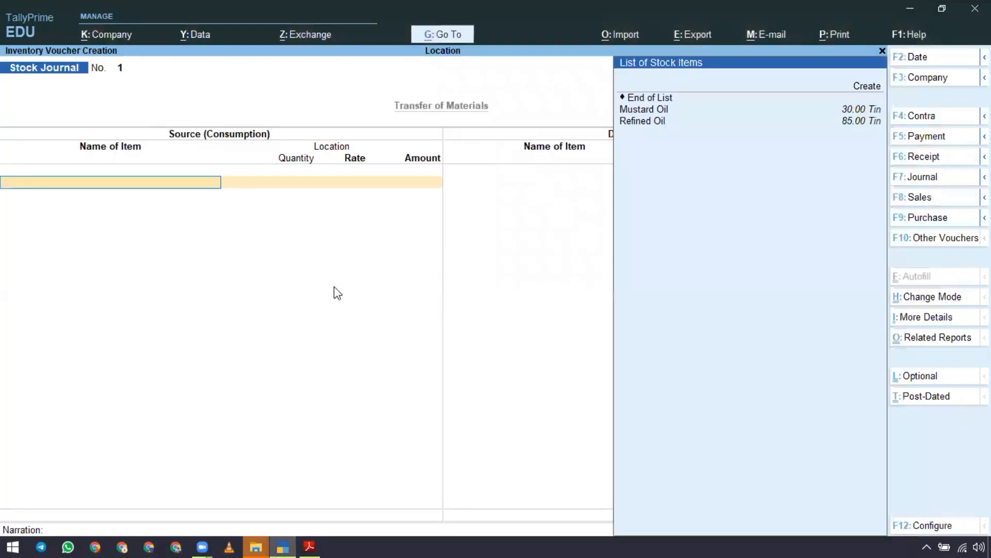
key("Down")
key("Return")
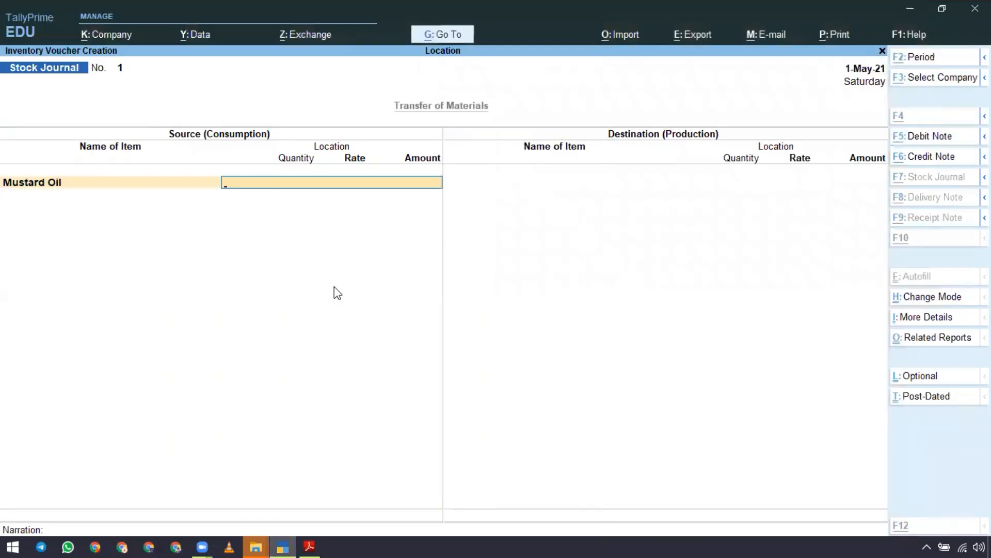
Check the Mustard Oil transfer quantity in the case study in Adobe Reader, and return to TallyPrime.
key("alt+Tab")
key("alt+Tab")
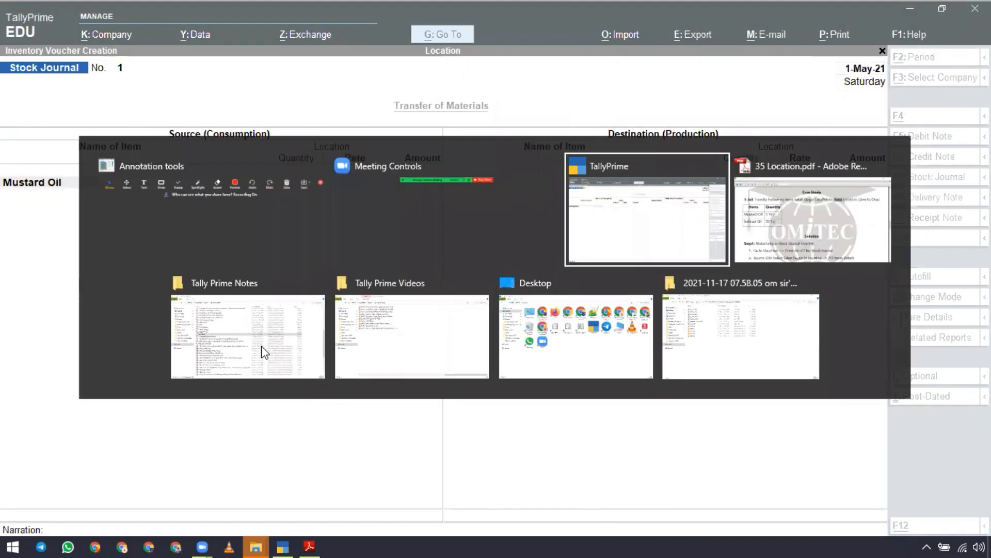
key("Tab")
left_click_drag(197, 235, 248, 237)
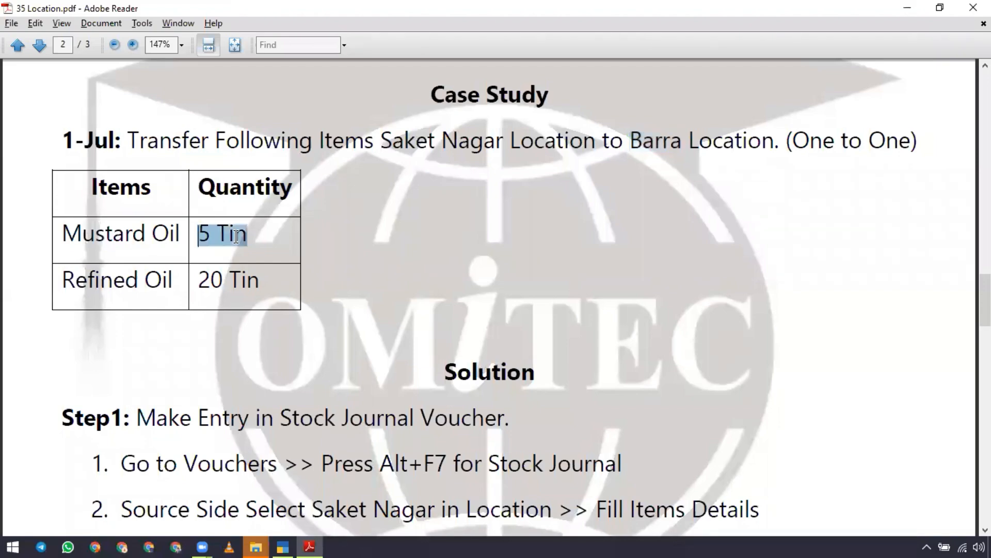
left_click(283, 546)
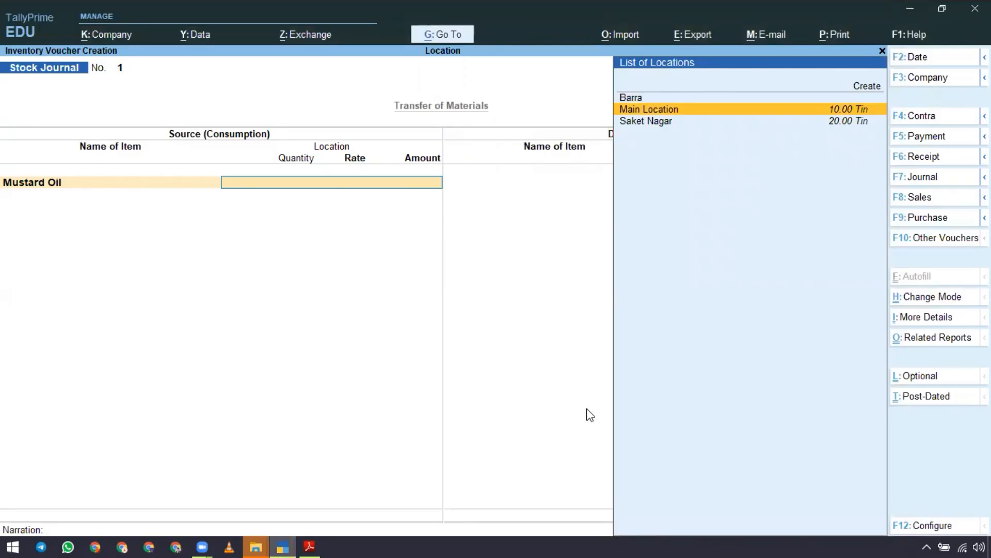
Set the Mustard Oil source location to Saket Nagar with a quantity of 5 Tin, accepting the rate and amount.
key("Down")
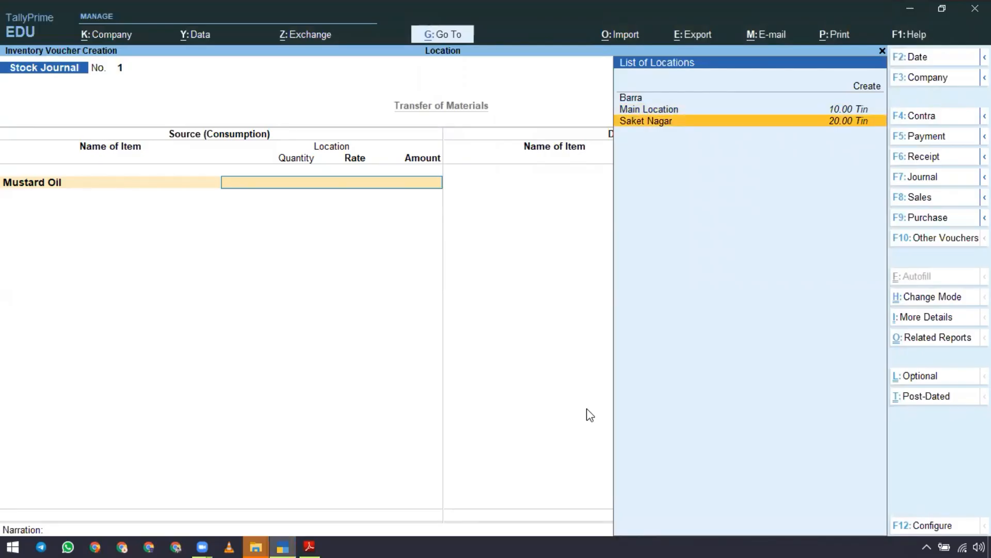
key("Return")
type("5")
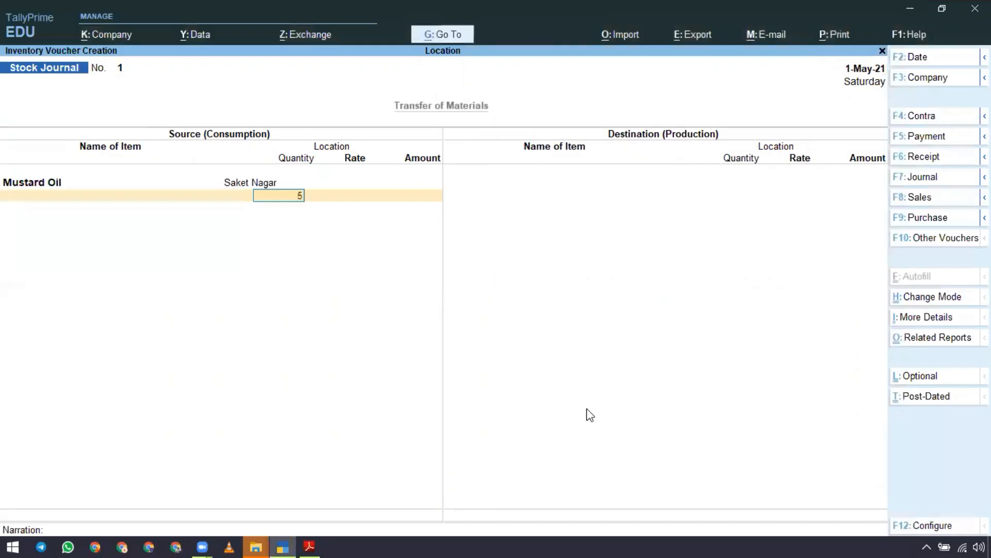
key("Return")
key("Return")
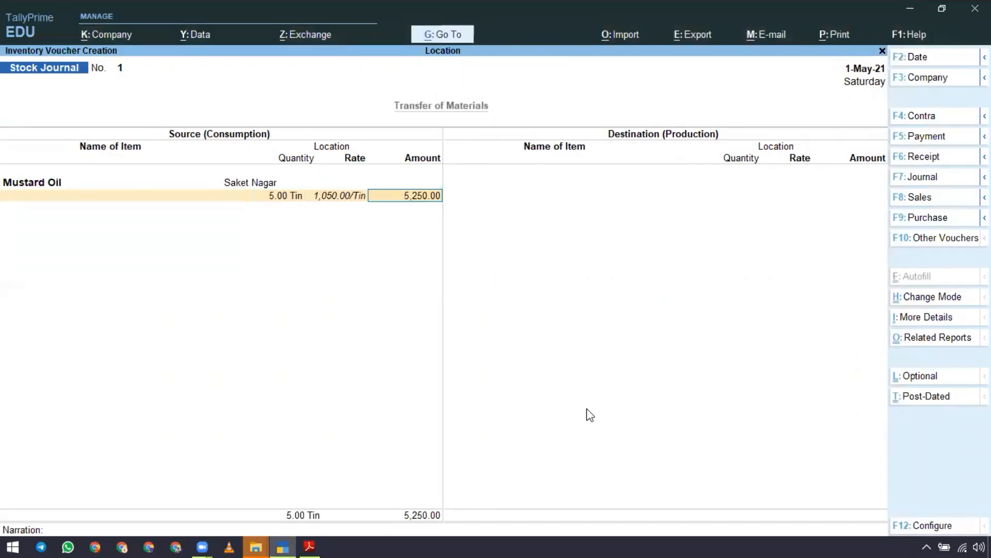
key("Return")
Add Refined Oil as the second source item from Saket Nagar with a quantity of 20 Tin, accepting the rate and amount.
key("Down")
key("Down")
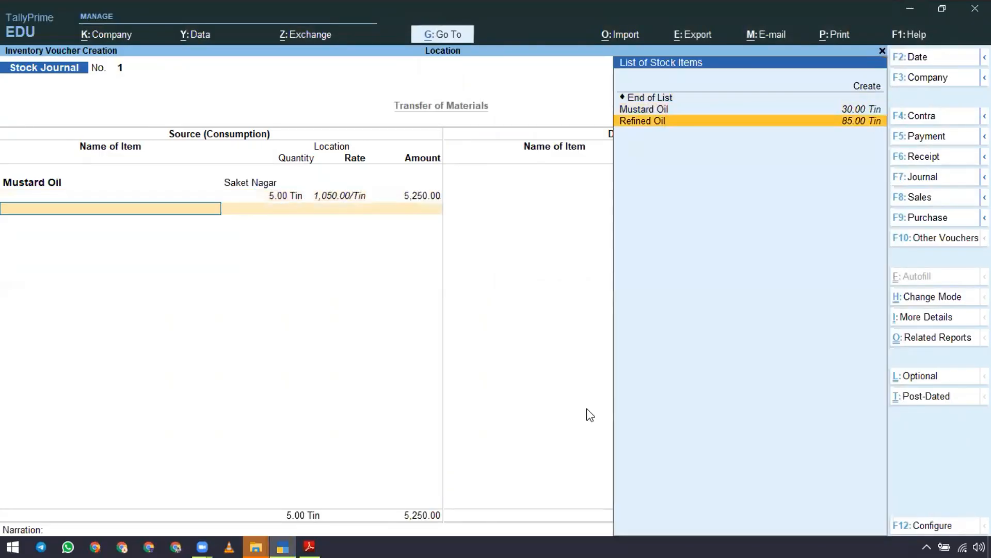
key("Return")
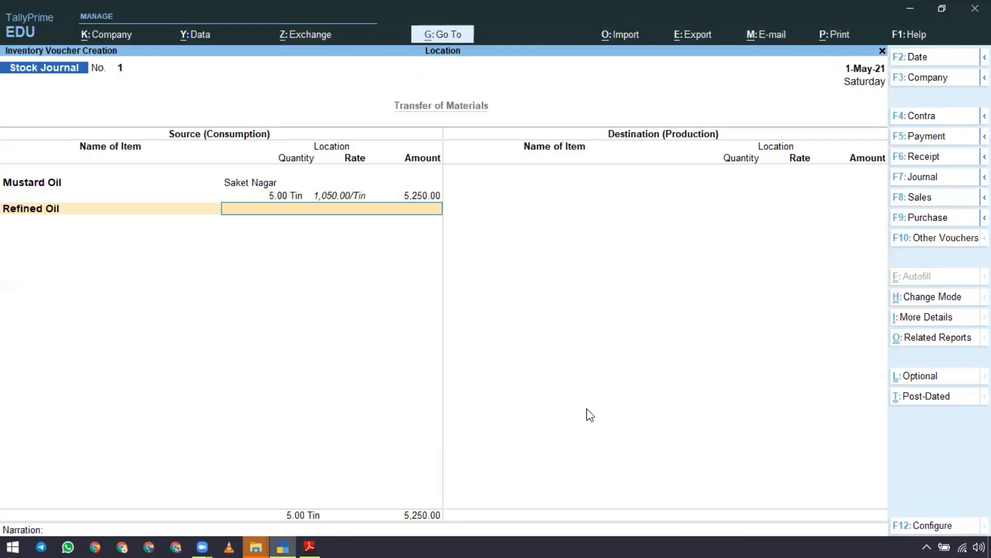
type("S")
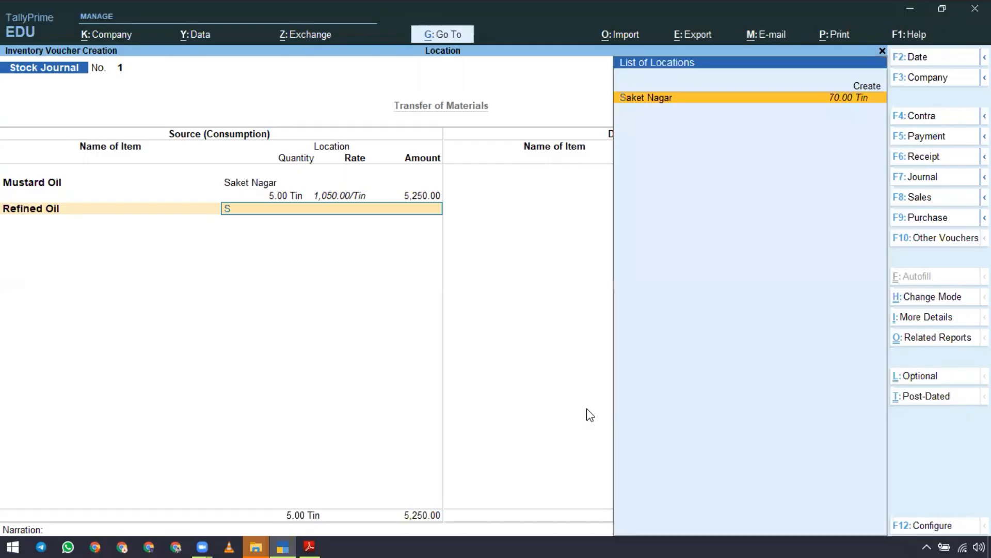
key("Return")
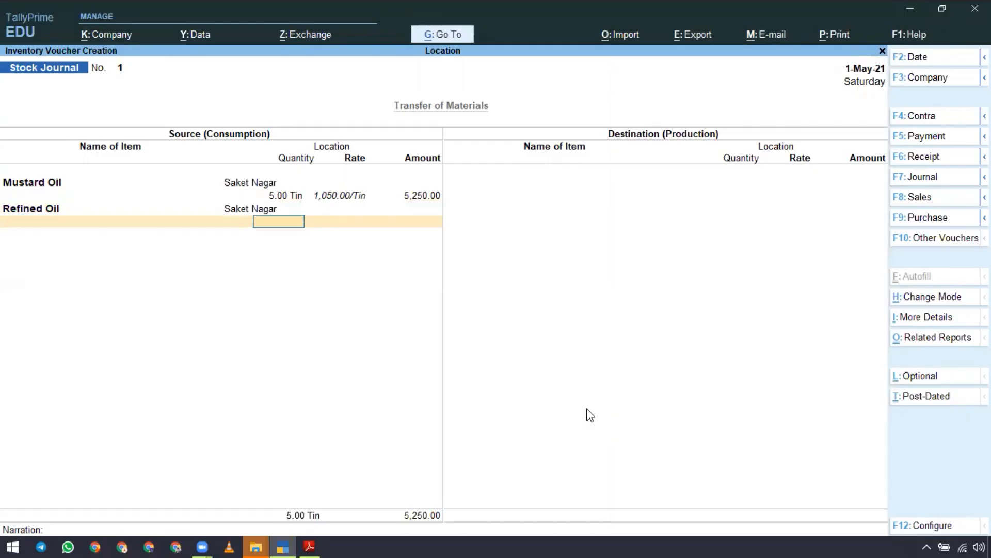
type("20")
key("Return")
key("Return")
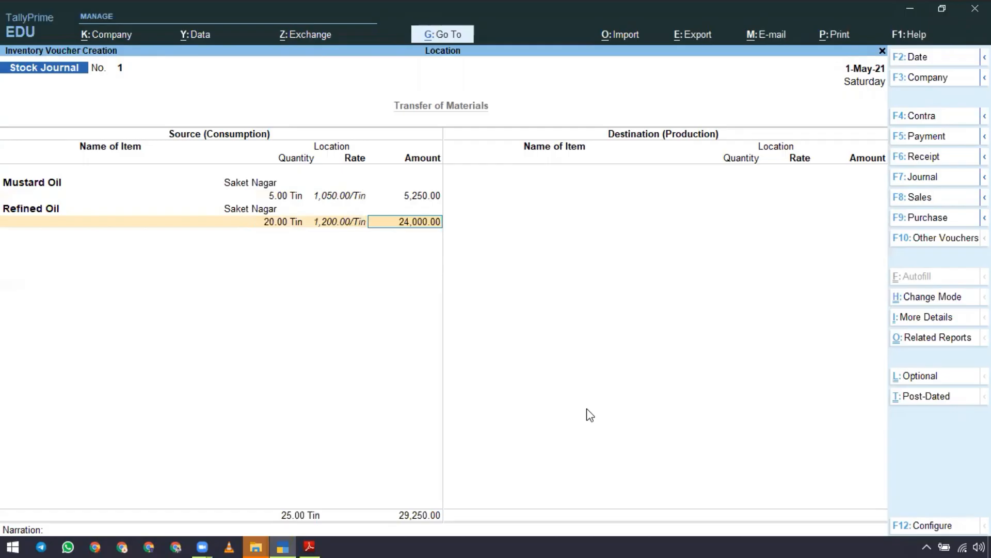
key("Return")
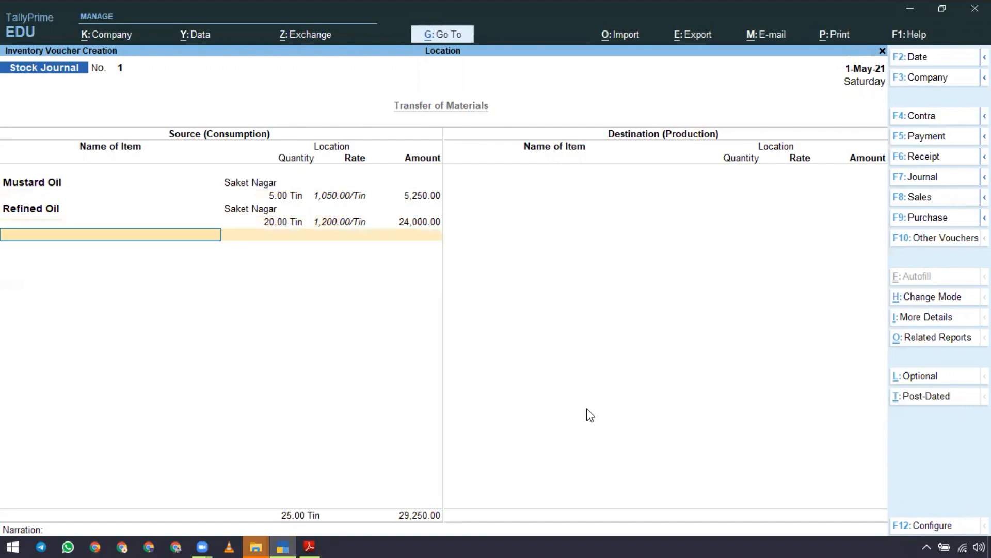
End the source item list and choose Mustard Oil as the first destination item.
key("Return")
key("Down")
key("Down")
key("Down")
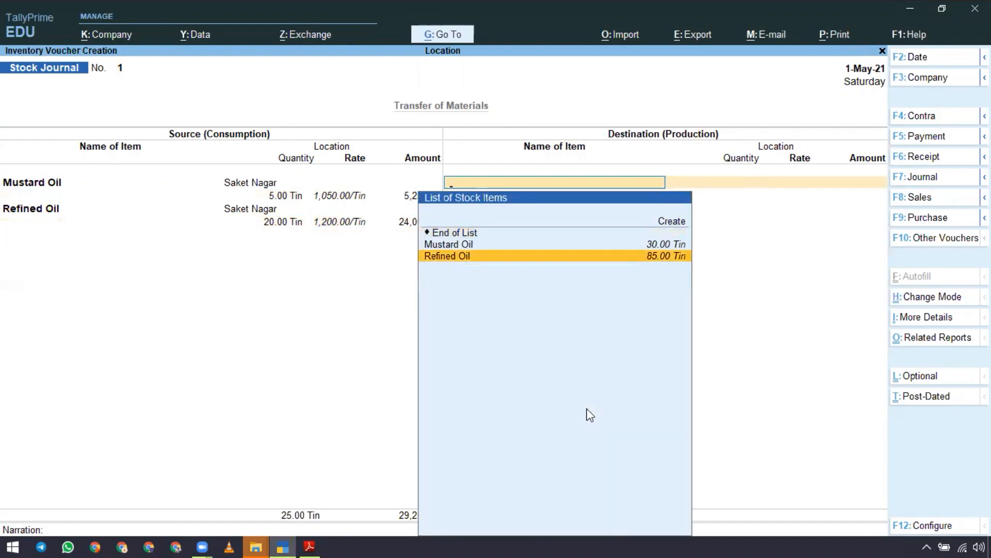
key("Up")
key("Return")
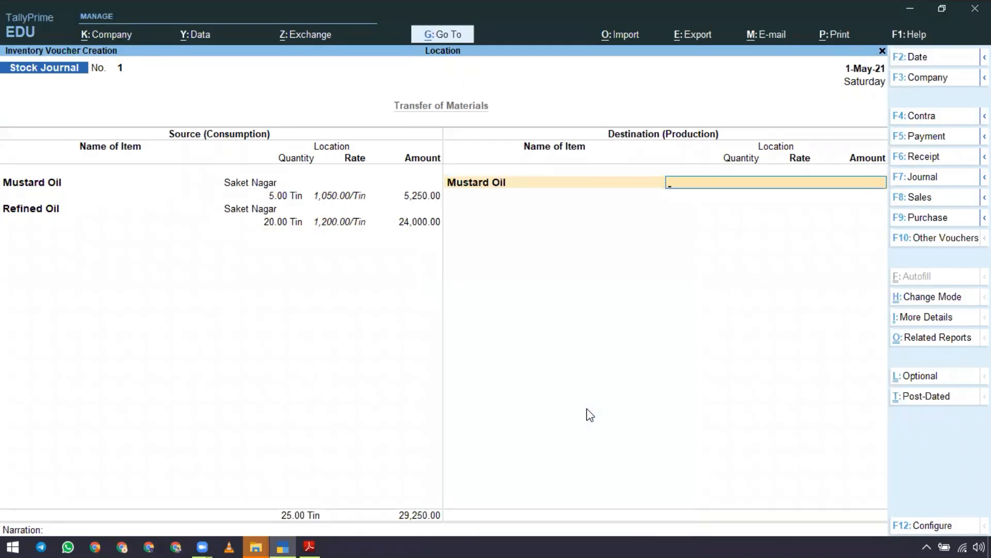
Set the Mustard Oil destination location to Barra with a quantity of 5 Tin, accepting the rate and amount.
key("Down")
key("Down")
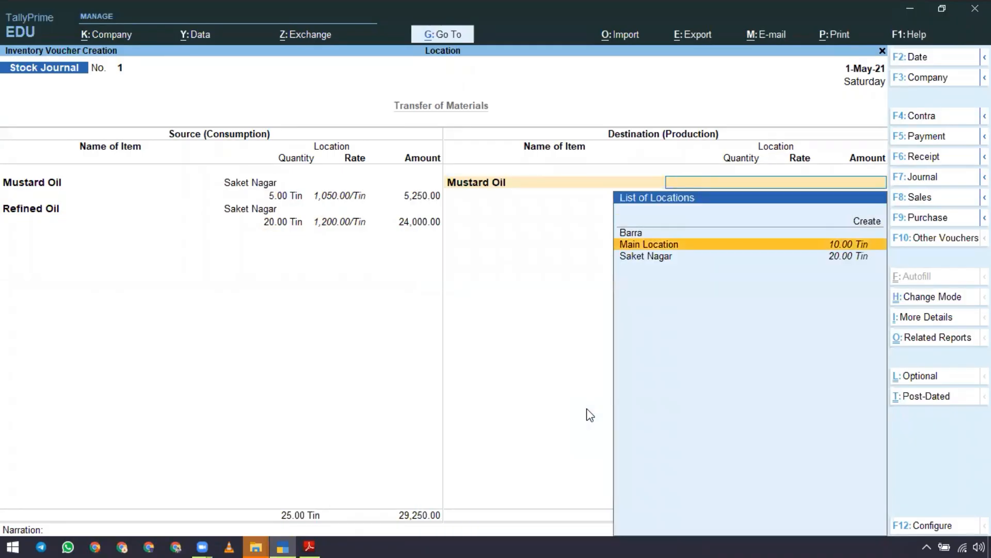
key("Up")
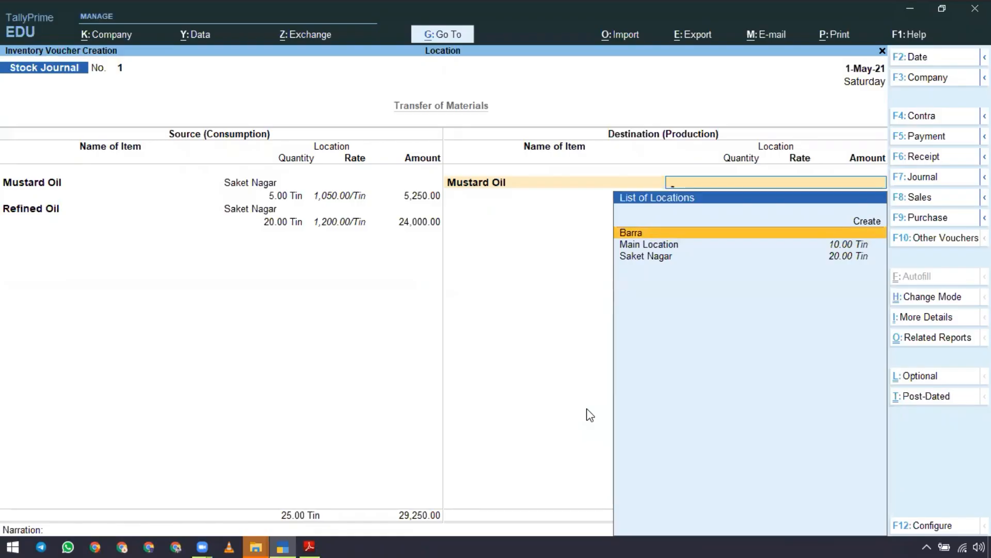
key("Return")
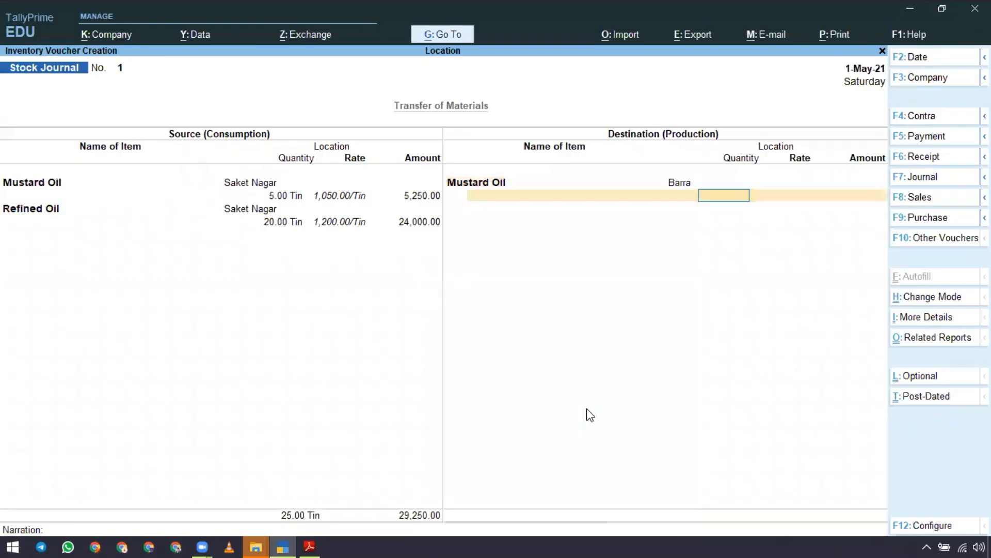
type("5")
key("Return")
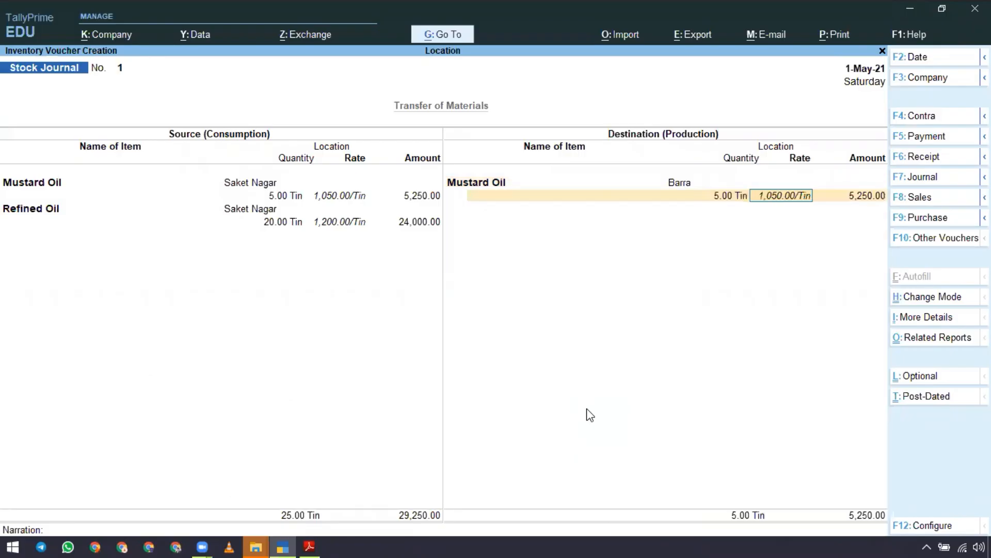
key("Return")
key("Return")
Add Refined Oil as the second destination item at Barra with a quantity of 20 Tin, accepting the rate and amount.
type("Re")
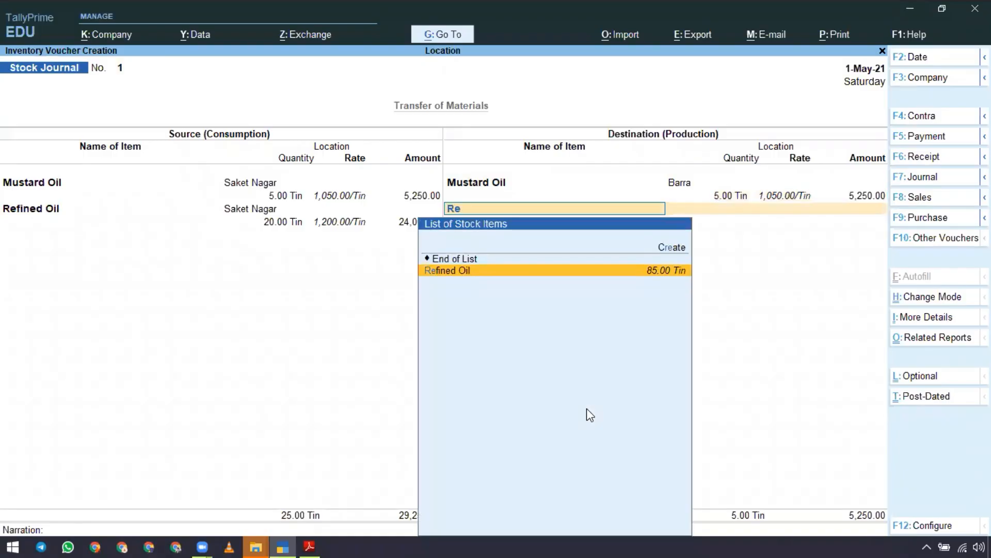
key("Return")
key("Return")
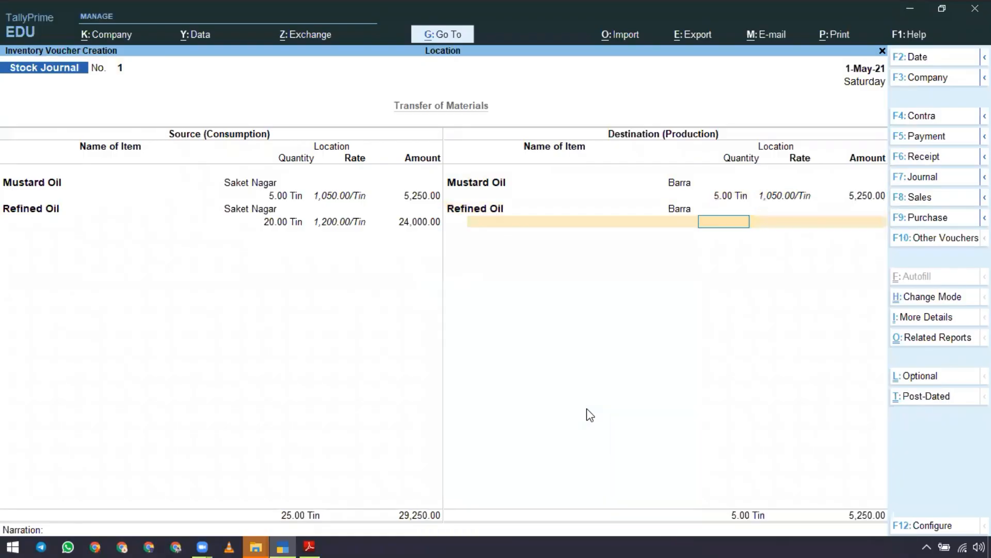
type("20")
key("Return")
key("Return")
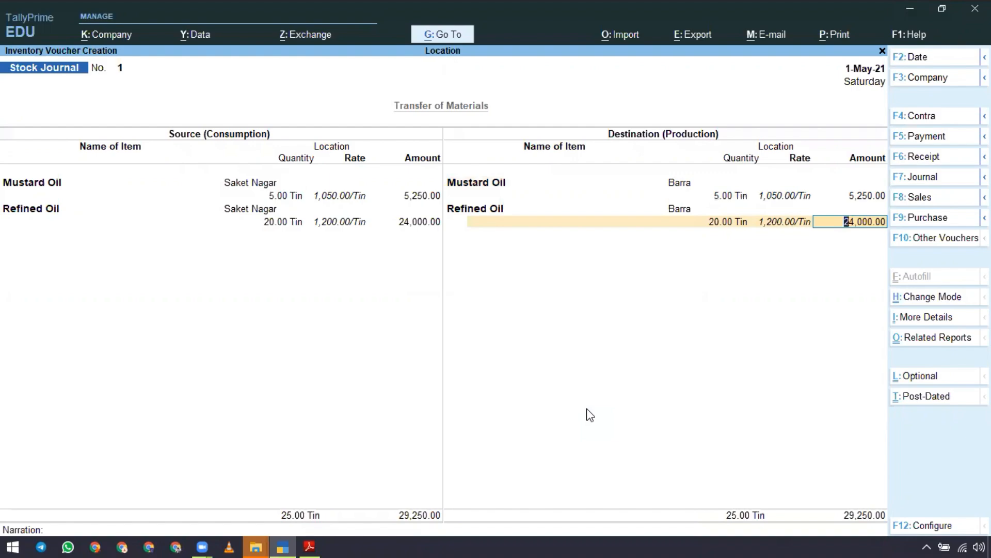
key("Return")
End the destination item list and save the Stock Journal voucher without a narration.
key("Return")
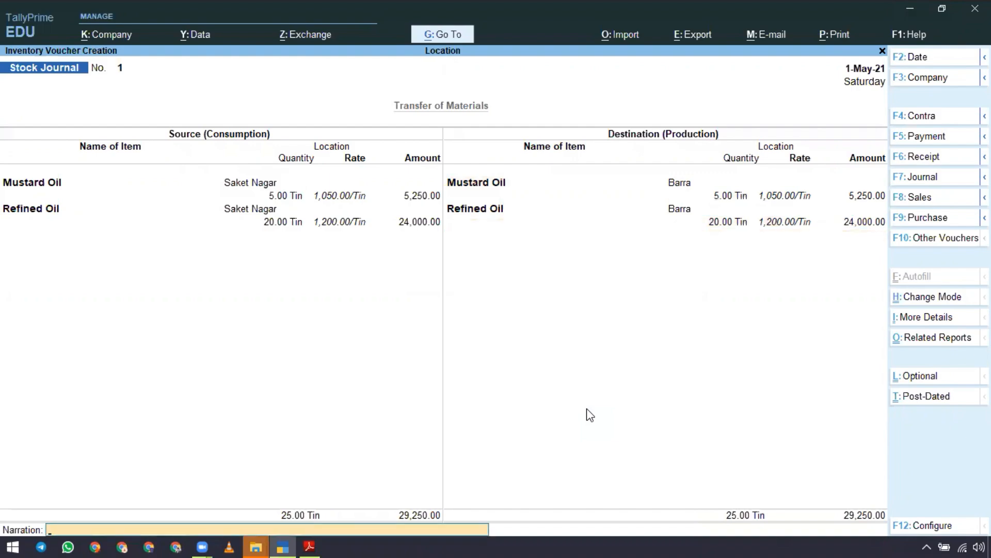
key("Return")
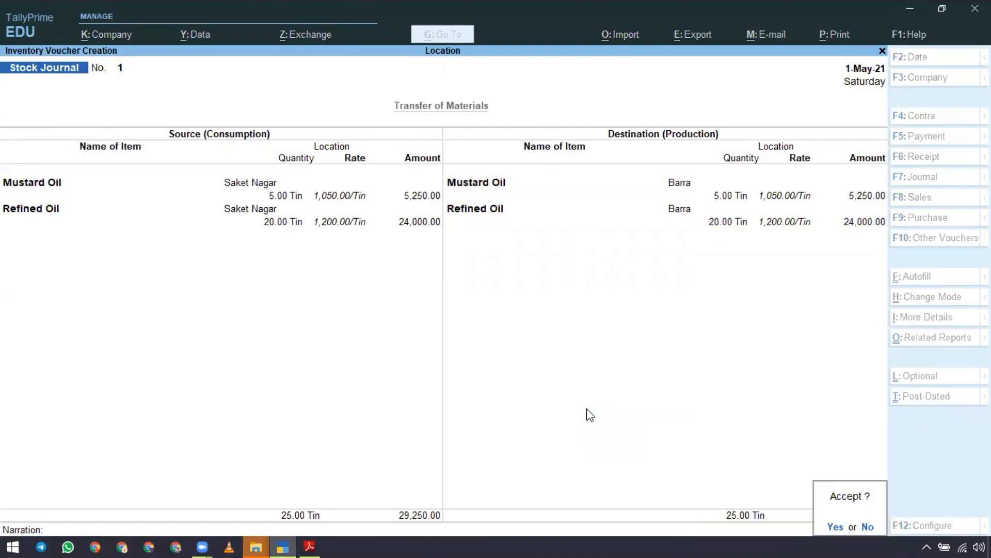
key("Return")
key("Escape")
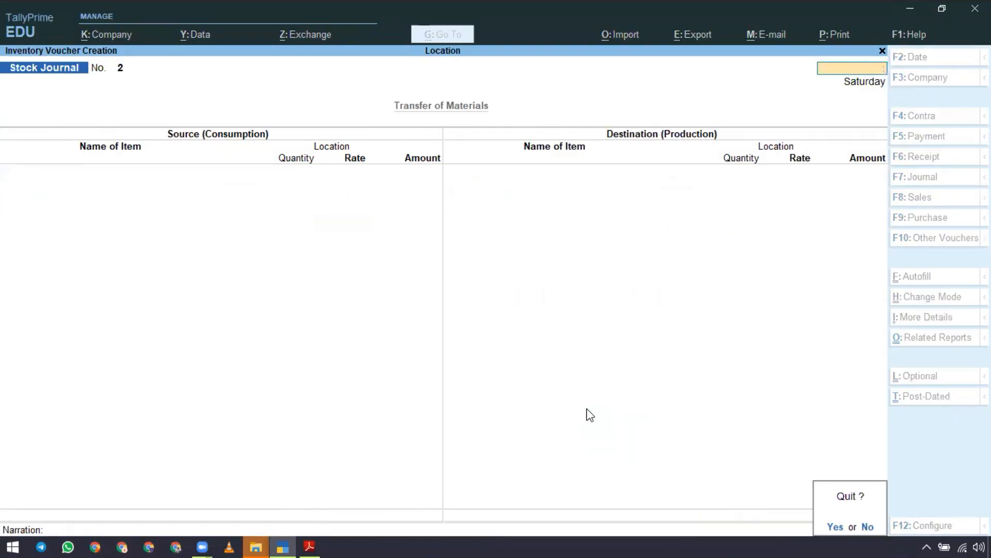
key("n")
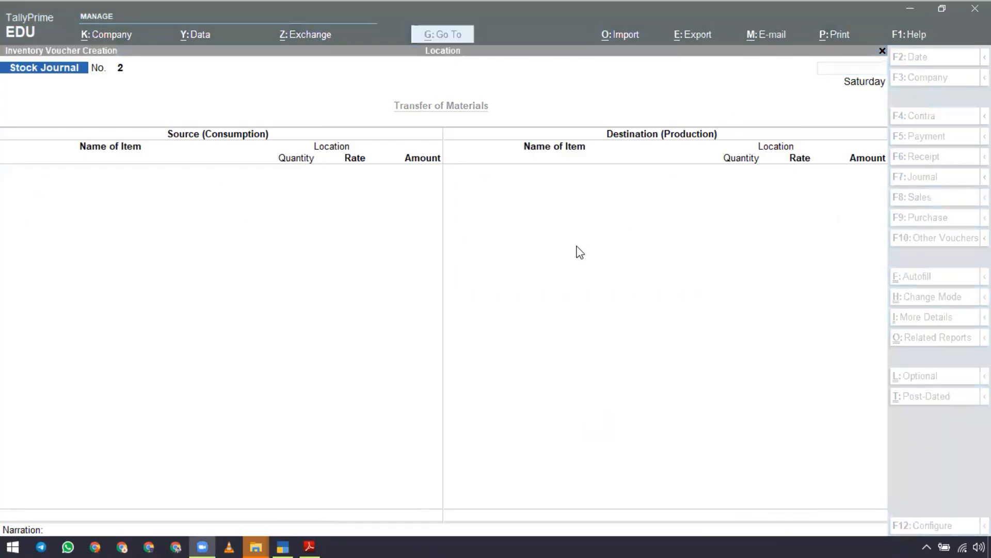
key("Return")
key("Return")
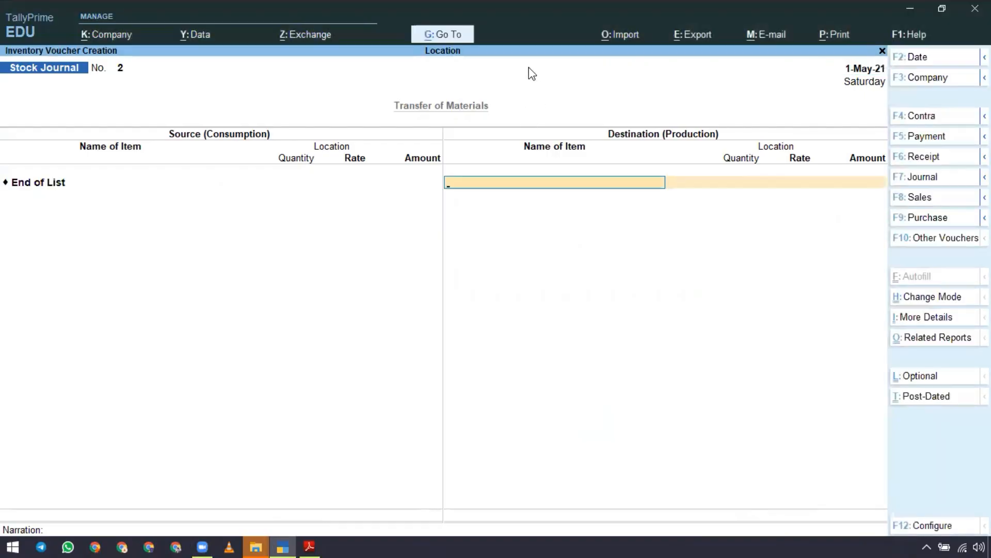
Open the Location Summary report.
left_click(457, 33)
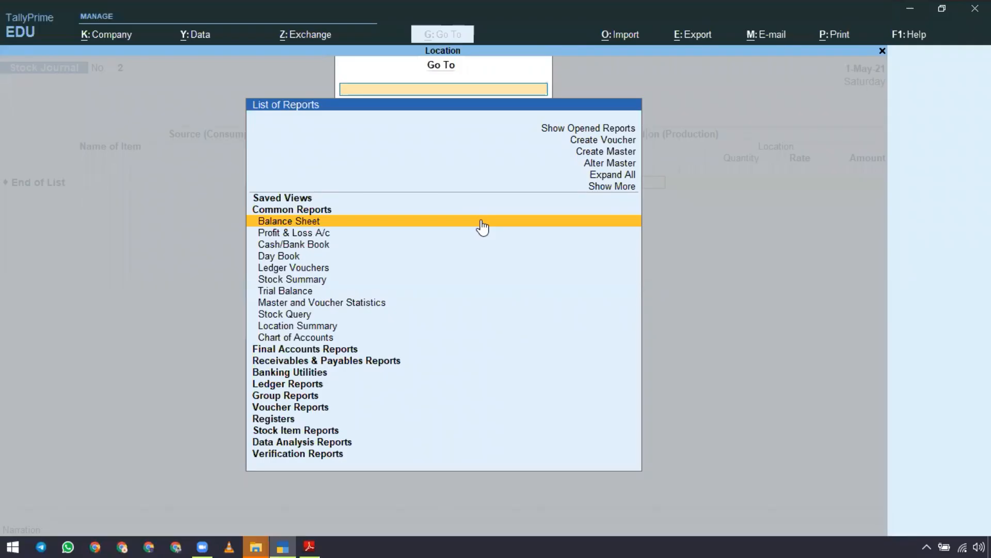
key("Down")
key("Down")
key("Down")
key("Down")
key("Down")
key("Down")
key("Down")
key("Down")
key("Down")
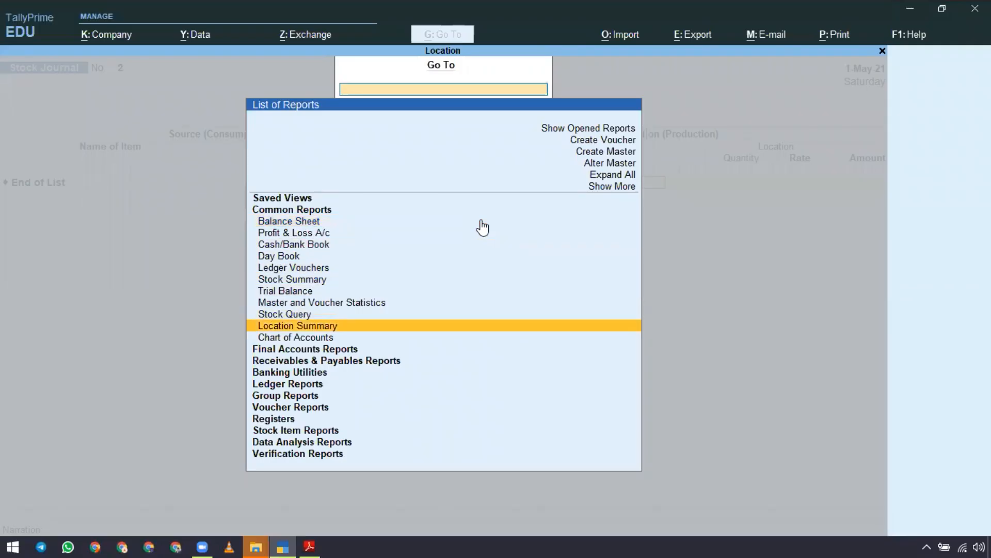
key("Return")
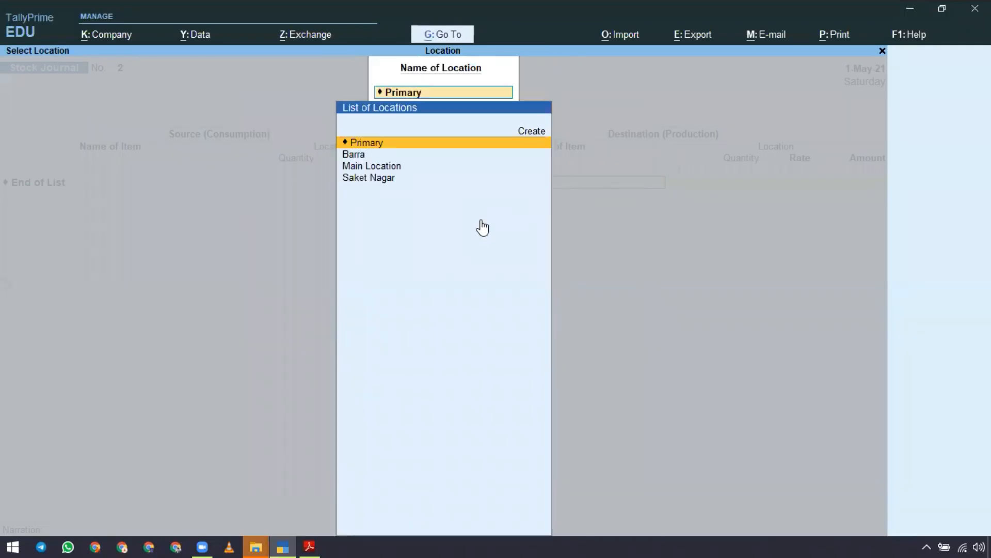
Choose Primary as the location so that the Location Summary covers all locations.
key("Down")
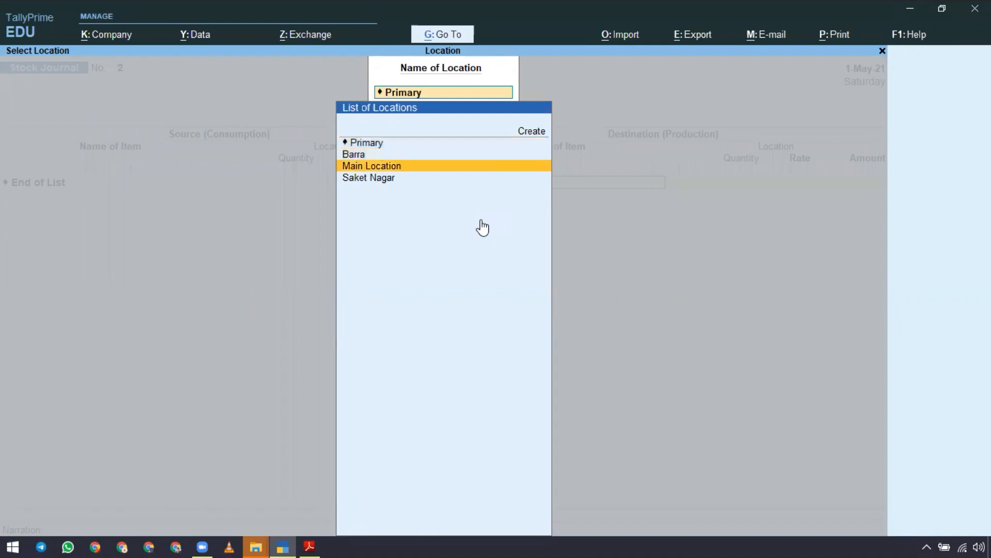
key("Down")
key("Up")
key("Up")
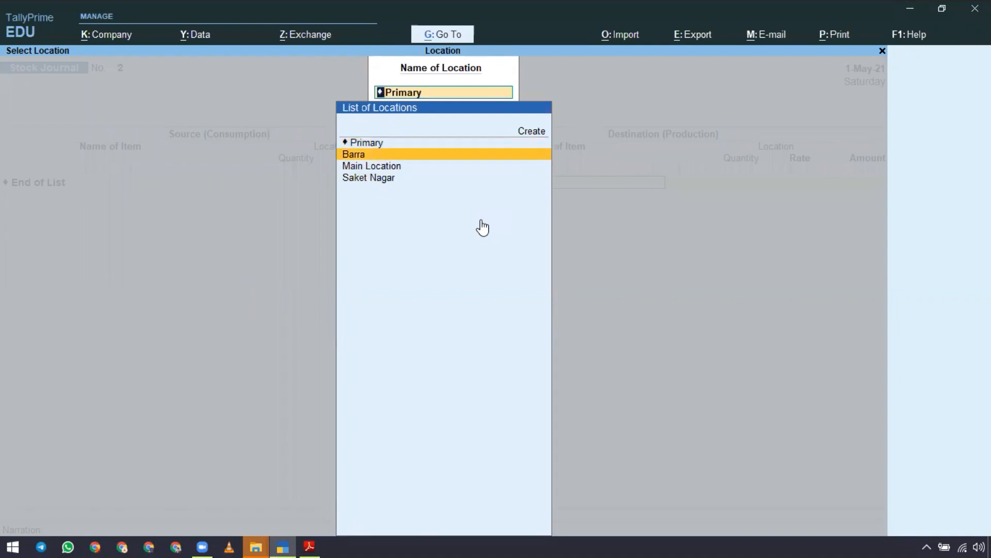
key("Up")
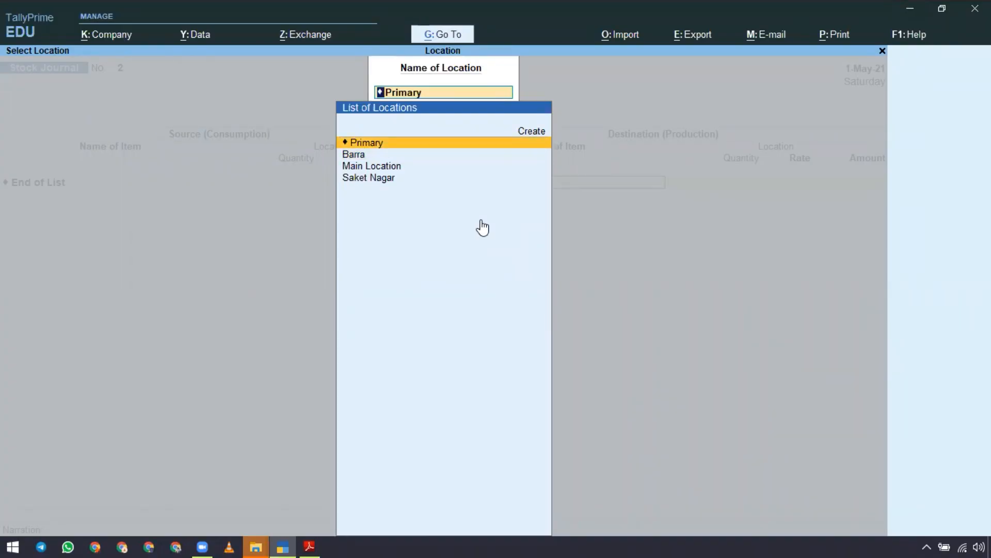
key("Return")
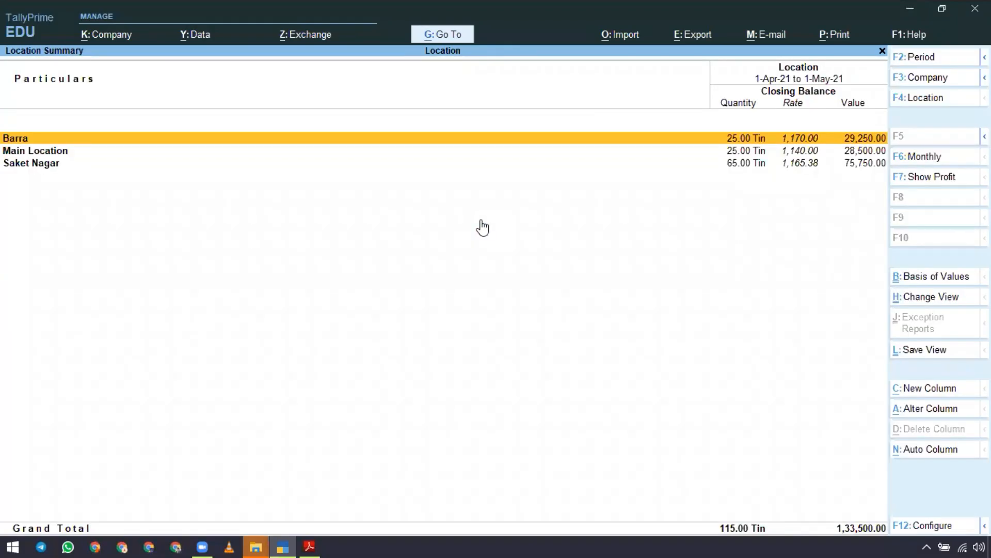
Switch the Location Summary to the detailed view to list the stock items under each location.
key("Down")
key("Down")
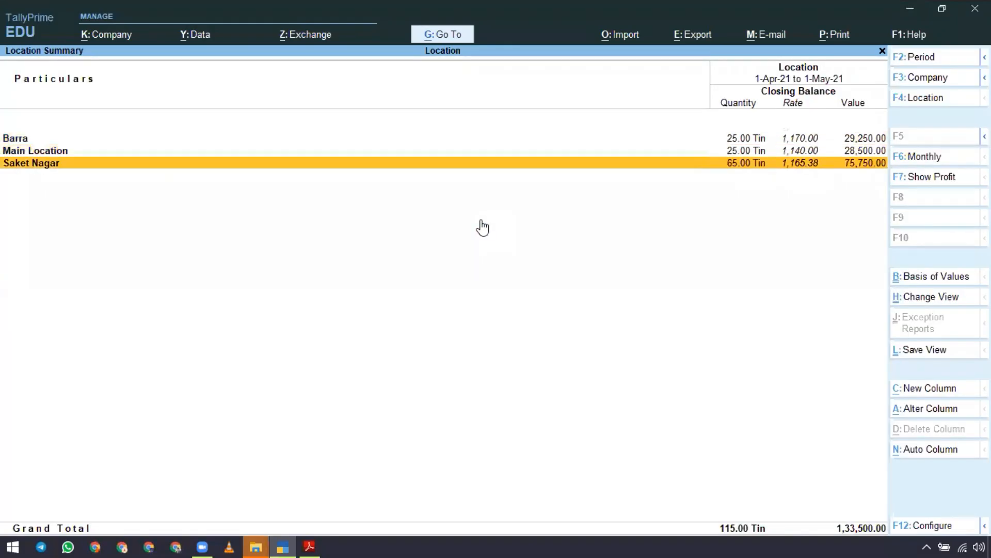
key("alt")
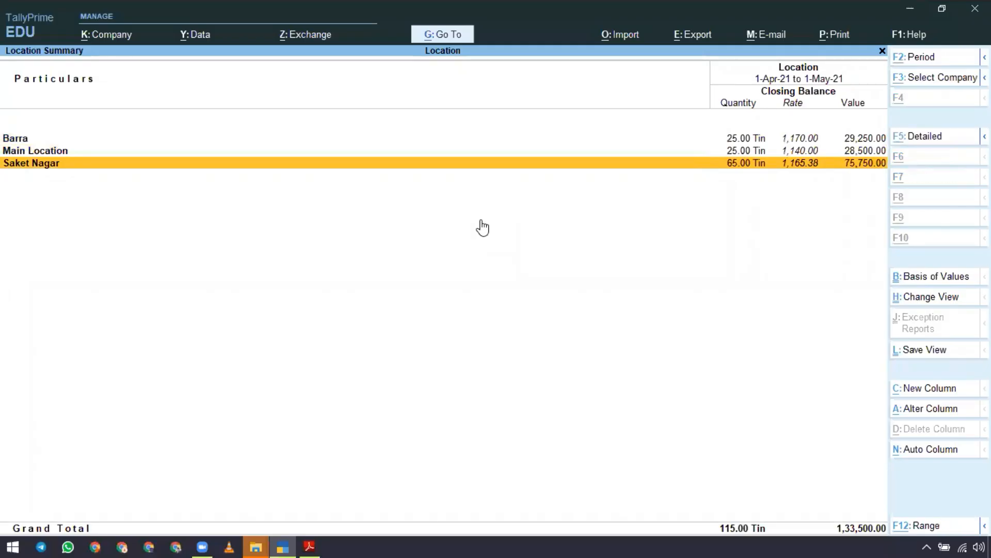
key("alt+F5")
key("Down")
key("Down")
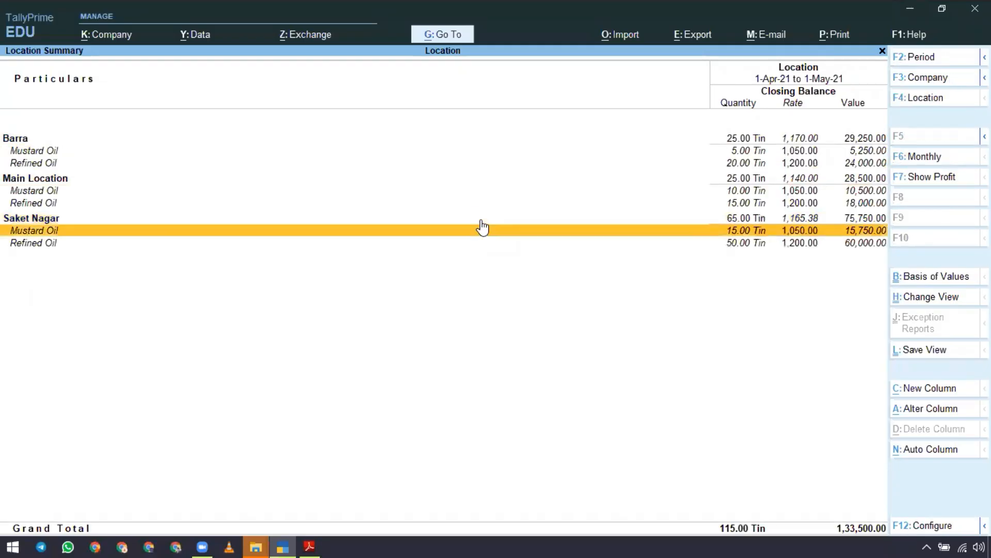
Examine the Mustard Oil and Refined Oil closing balances at Barra, Main Location and Saket Nagar.
key("Up")
key("Up")
key("Up")
key("Up")
key("Up")
key("Up")
key("Up")
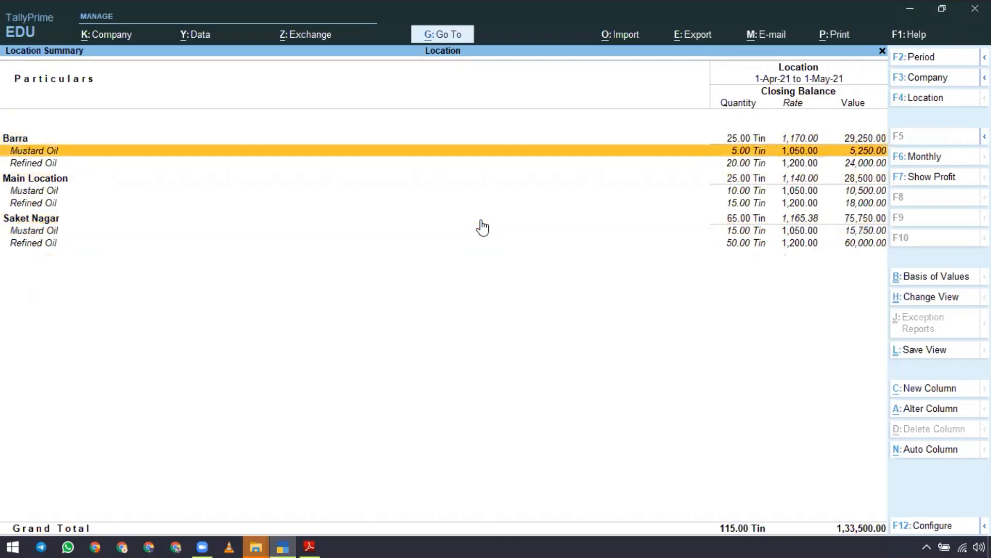
key("Down")
key("Down")
key("Down")
key("Down")
key("Down")
key("Down")
key("Down")
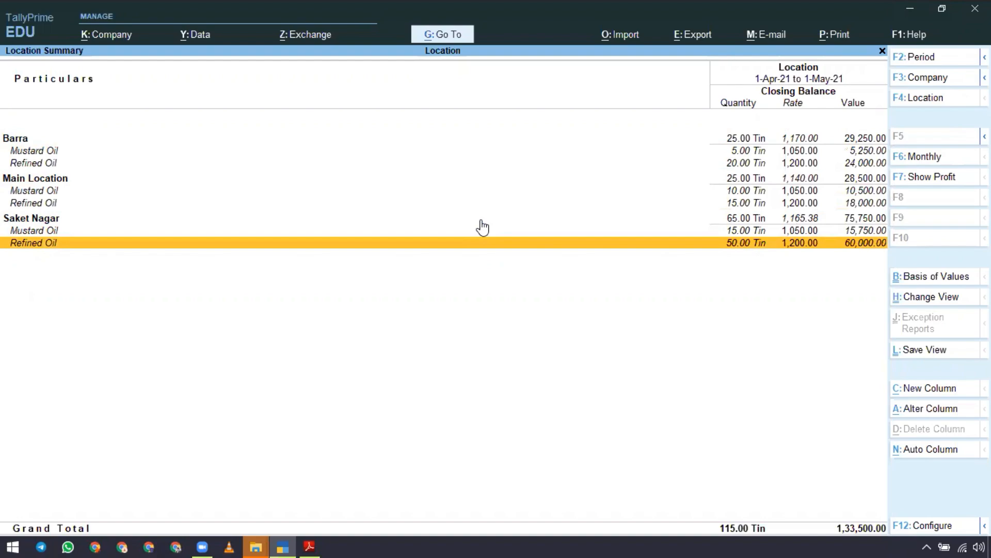
key("Up")
key("Up")
key("Up")
key("Up")
key("Up")
key("Up")
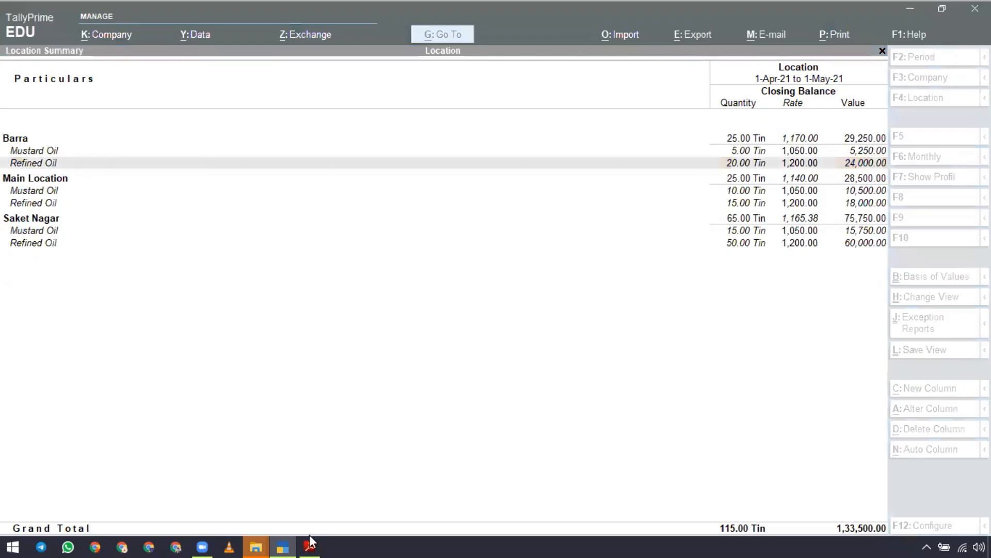
Review the 2-Jul "Multi to One" transfer exercise in the Adobe Reader case study, and return to the desktop.
left_click(309, 536)
scroll(291, 278, "down", 3)
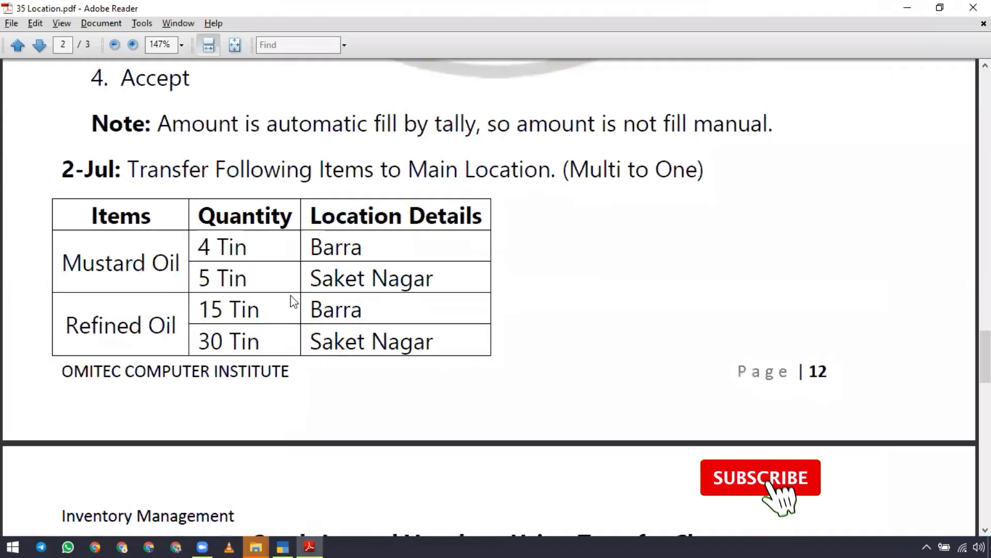
scroll(293, 302, "down", 2)
scroll(354, 303, "up", 3)
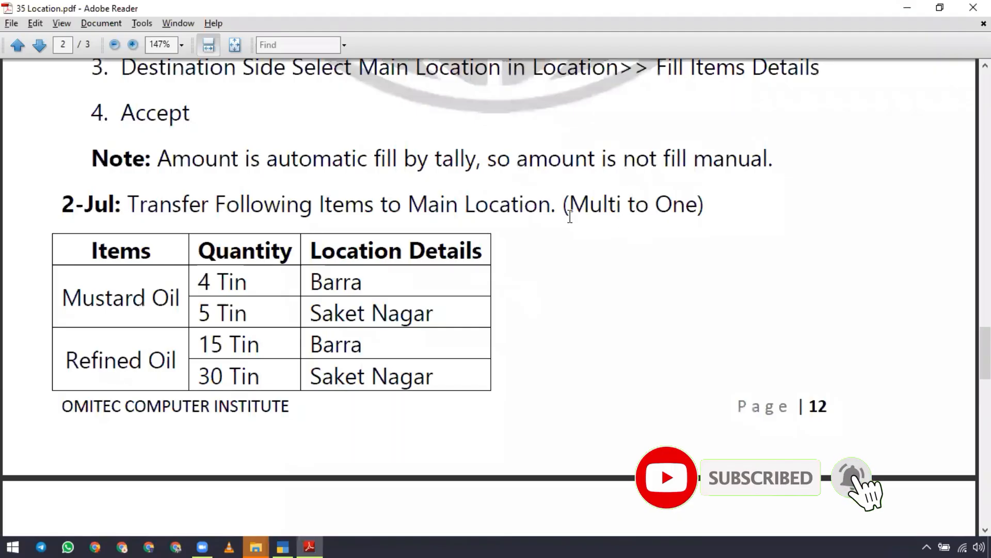
left_click_drag(570, 211, 706, 209)
scroll(595, 250, "up", 5)
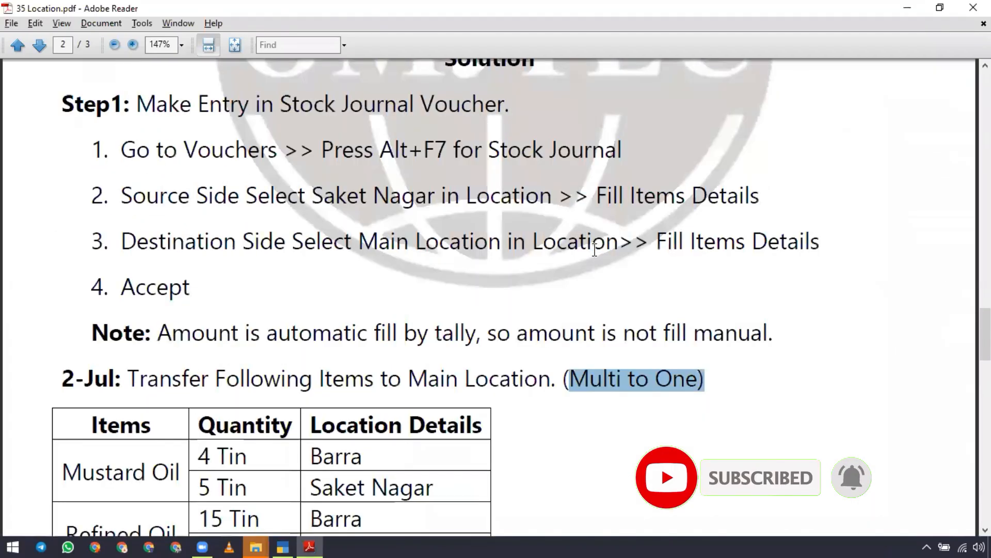
key("super+d")
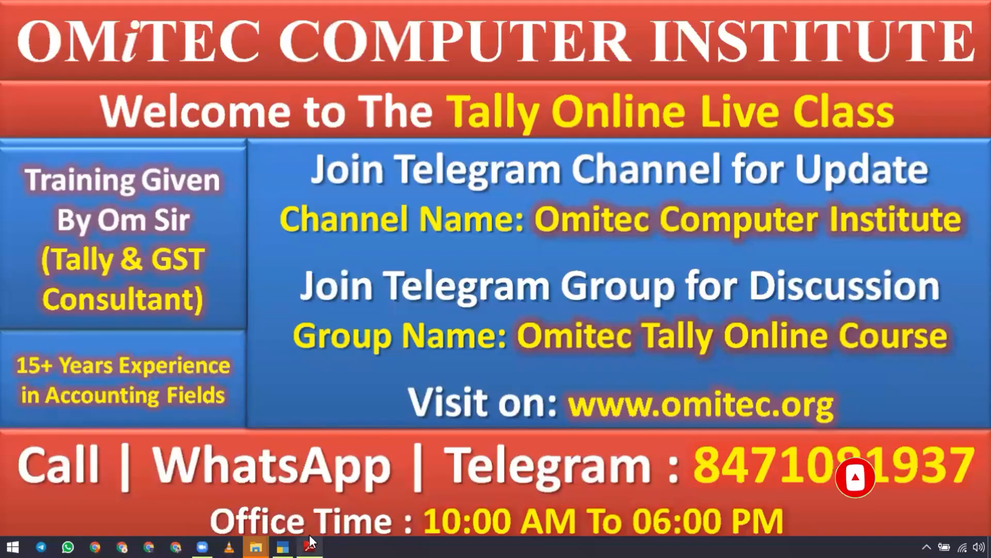
mouse_move(310, 536)
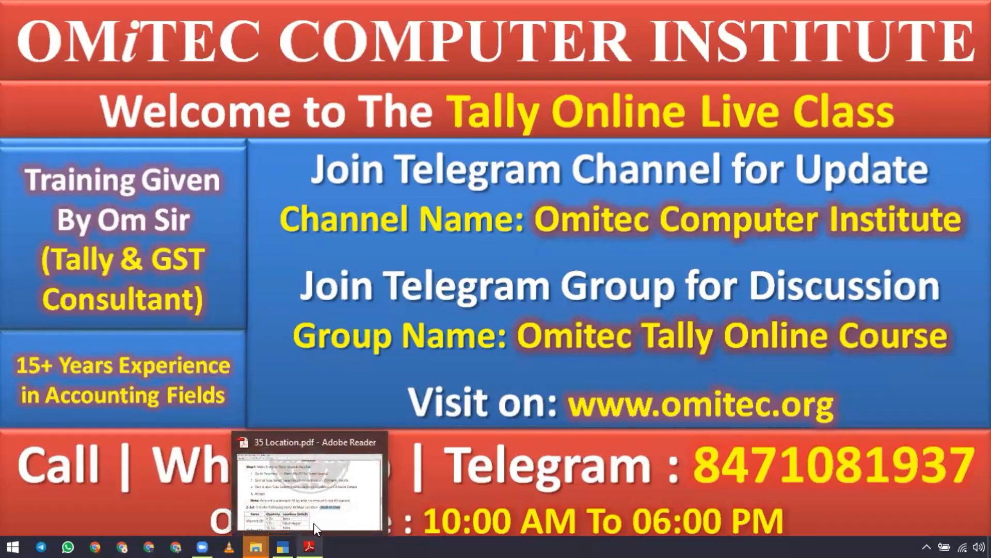